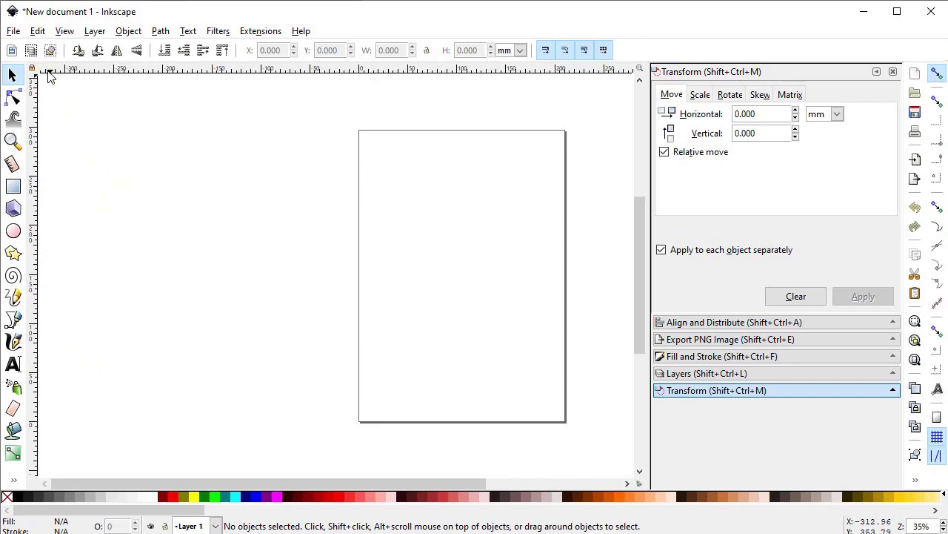
- Open Document Properties and set both the display units and page size units to px
{"action": "left_click", "coordinate": [14, 32]}
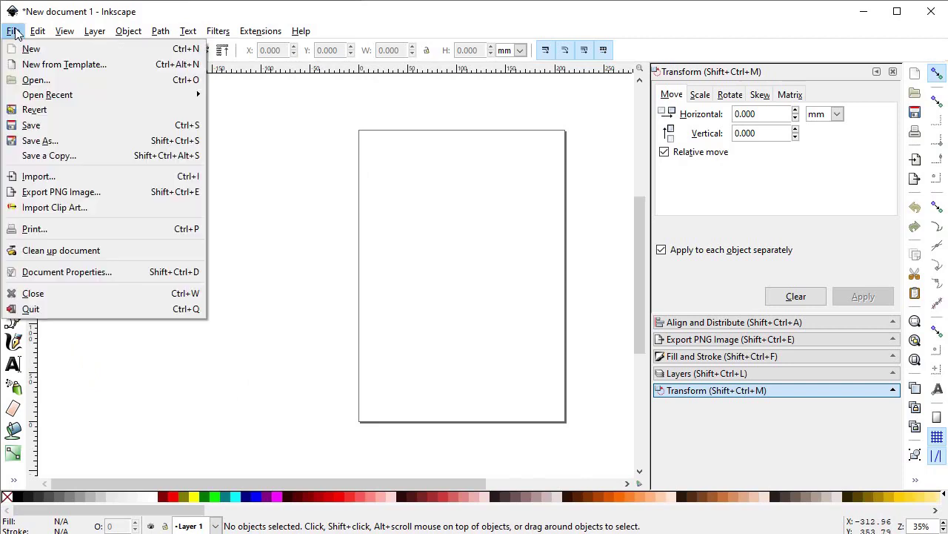
{"action": "left_click", "coordinate": [77, 273]}
{"action": "left_click_drag", "start_coordinate": [882, 28], "coordinate": [384, 12]}
{"action": "left_click", "coordinate": [636, 81]}
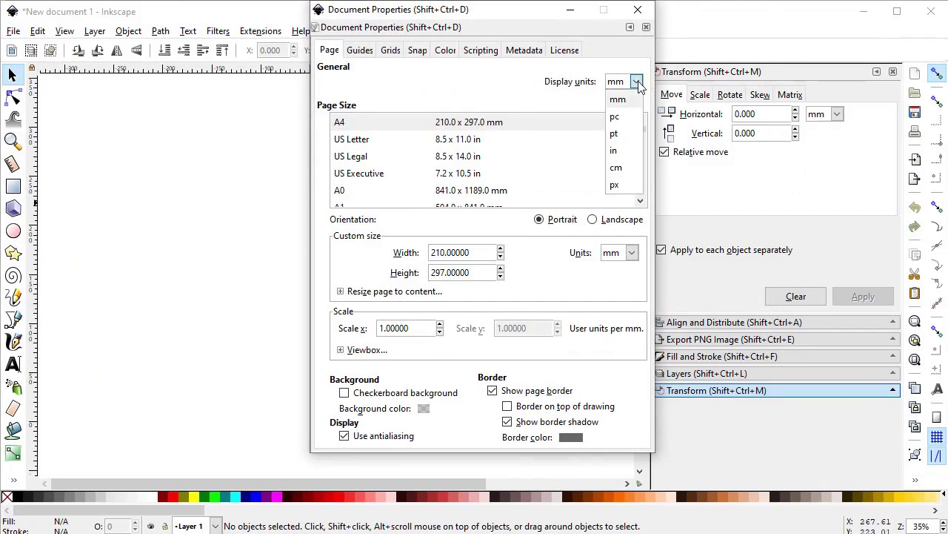
{"action": "left_click", "coordinate": [616, 186]}
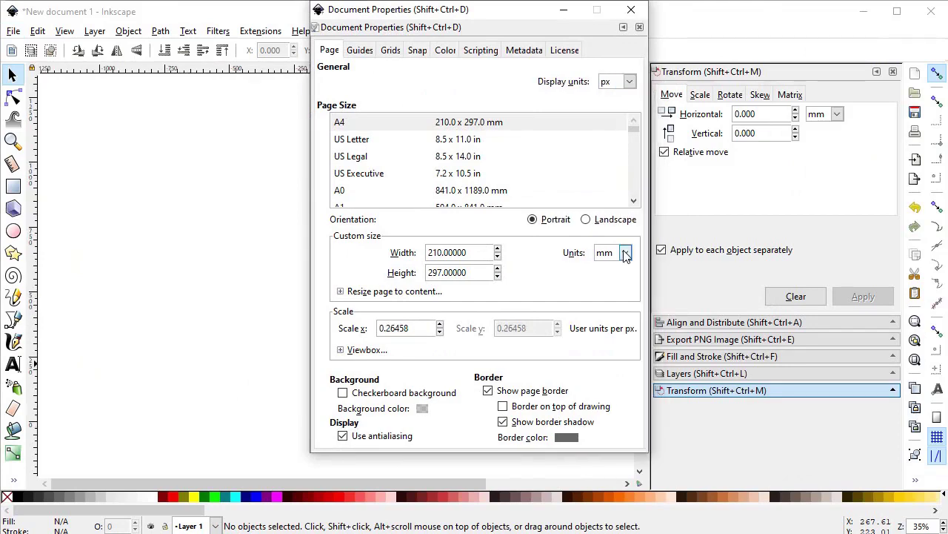
{"action": "left_click", "coordinate": [625, 252]}
{"action": "left_click", "coordinate": [614, 360]}
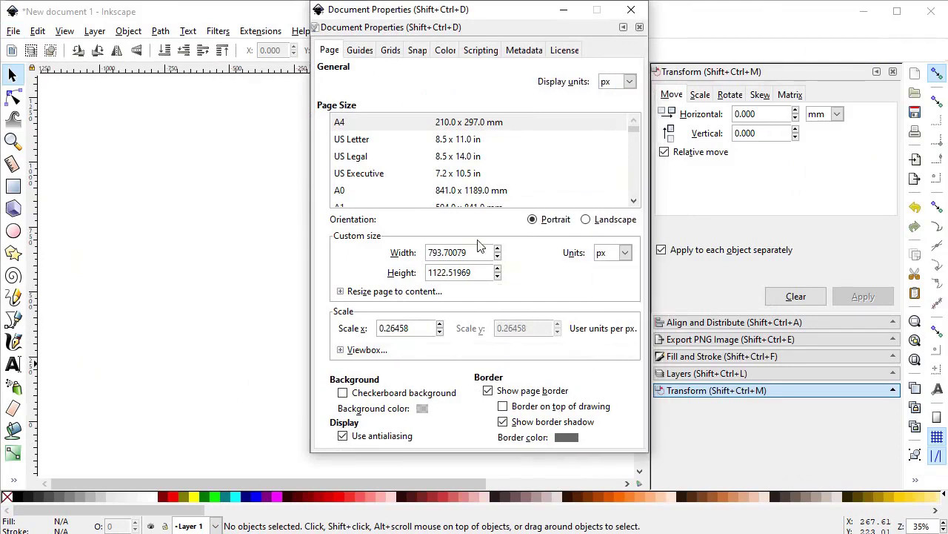
- Set the page to 1280 × 720 px, close the dialog and fit the page in view
{"action": "left_click_drag", "start_coordinate": [473, 252], "coordinate": [431, 250]}
{"action": "type", "text": "12"}
{"action": "left_click_drag", "start_coordinate": [475, 273], "coordinate": [428, 273]}
{"action": "type", "text": "720.00000"}
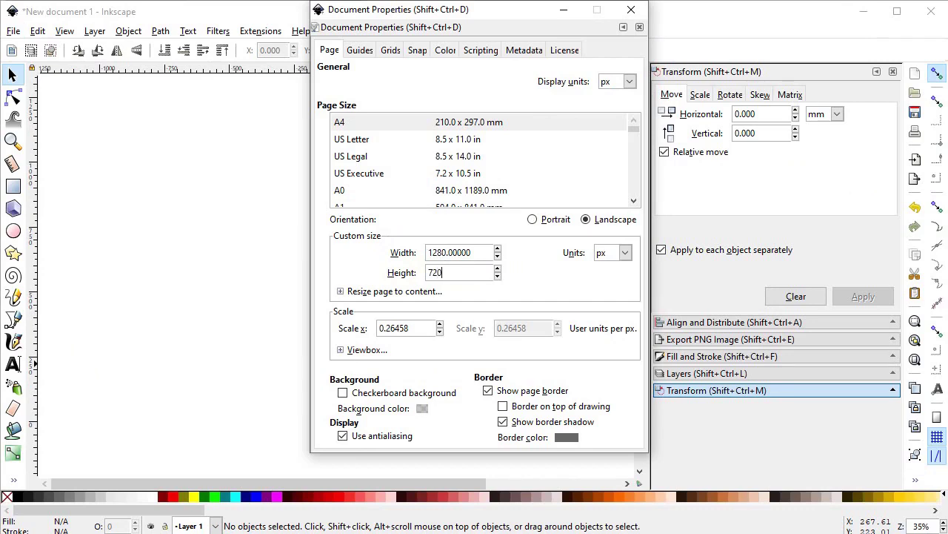
{"action": "left_click", "coordinate": [630, 9]}
{"action": "left_click", "coordinate": [915, 361]}
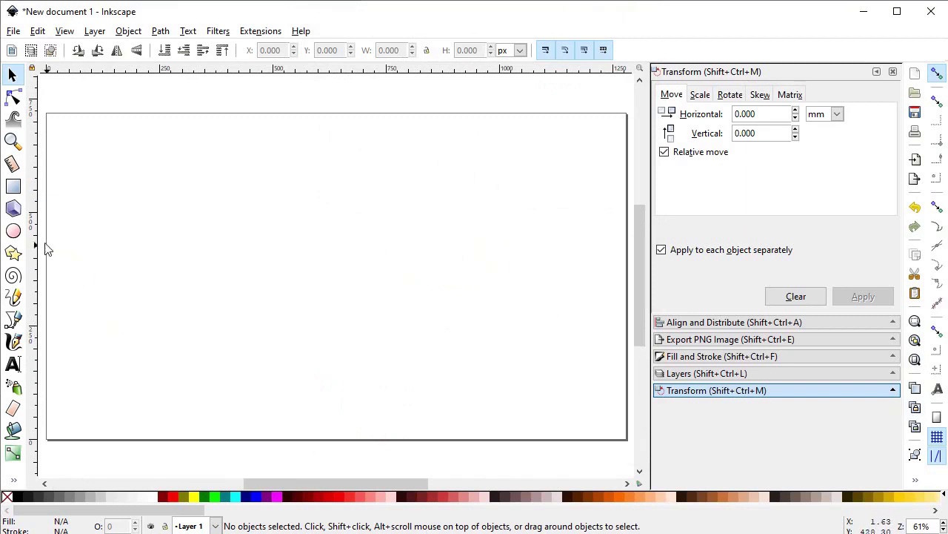
- Draw a circle near the page centre with no fill and a black outline
{"action": "left_click", "coordinate": [13, 230]}
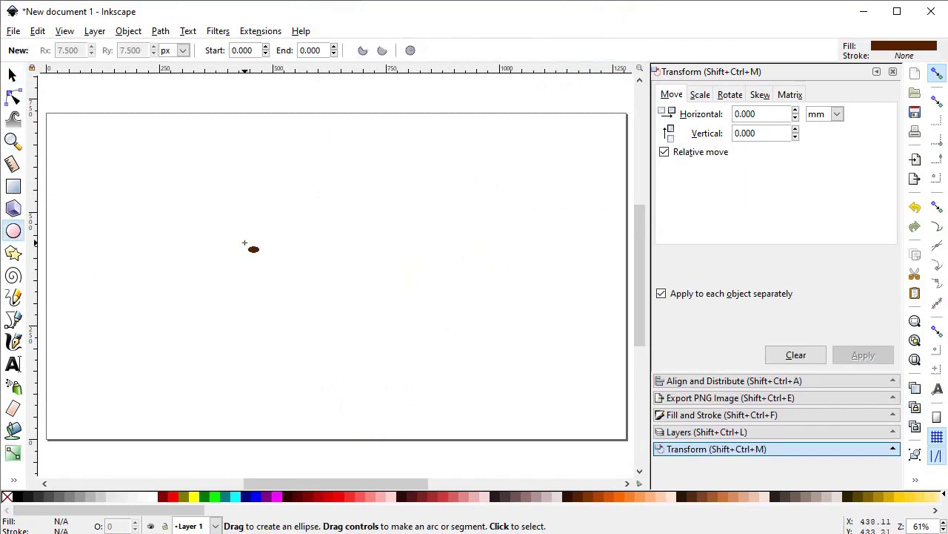
{"action": "key", "text": "ctrl"}
{"action": "mouse_move", "coordinate": [238, 202]}
{"action": "left_mouse_down"}
{"action": "mouse_move", "coordinate": [361, 356]}
{"action": "mouse_move", "coordinate": [405, 395]}
{"action": "mouse_move", "coordinate": [420, 382]}
{"action": "left_mouse_up"}
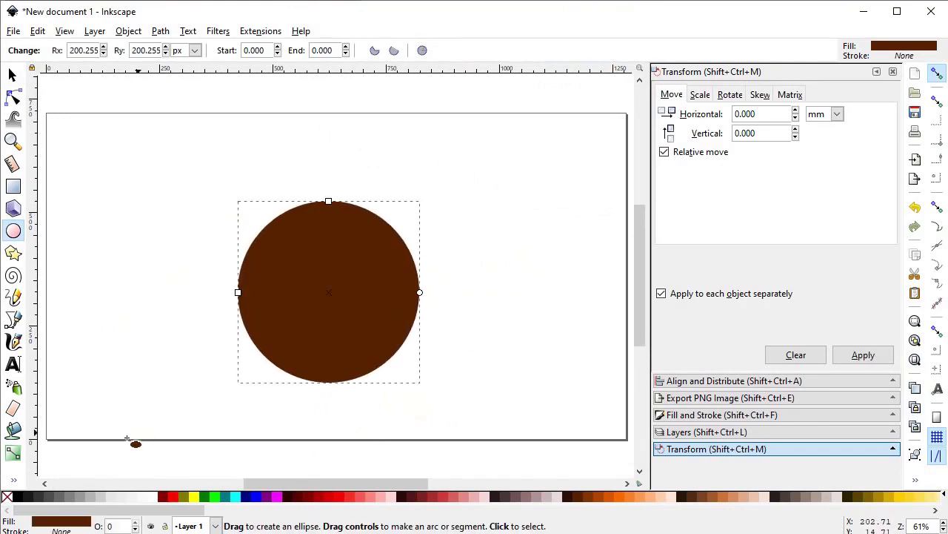
{"action": "left_click", "coordinate": [7, 496]}
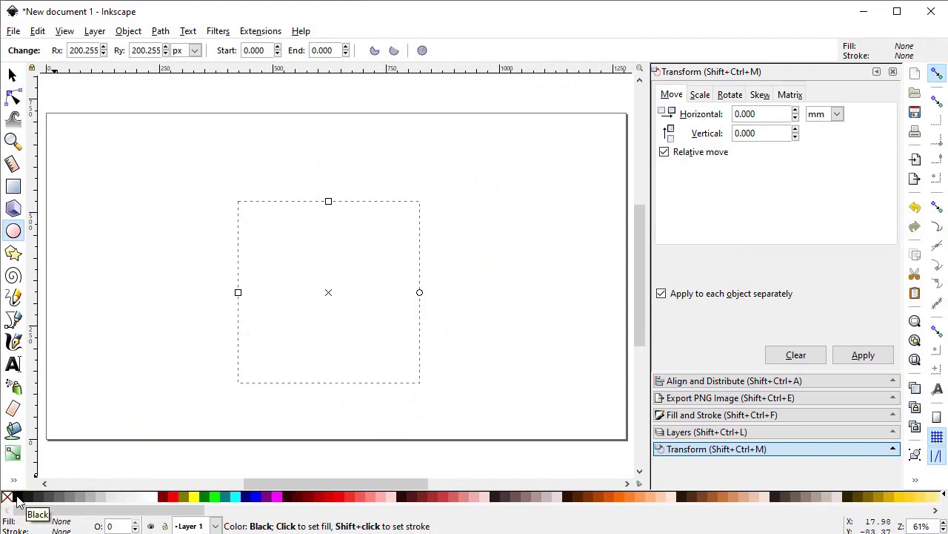
{"action": "left_click", "coordinate": [19, 497], "text": "shift"}
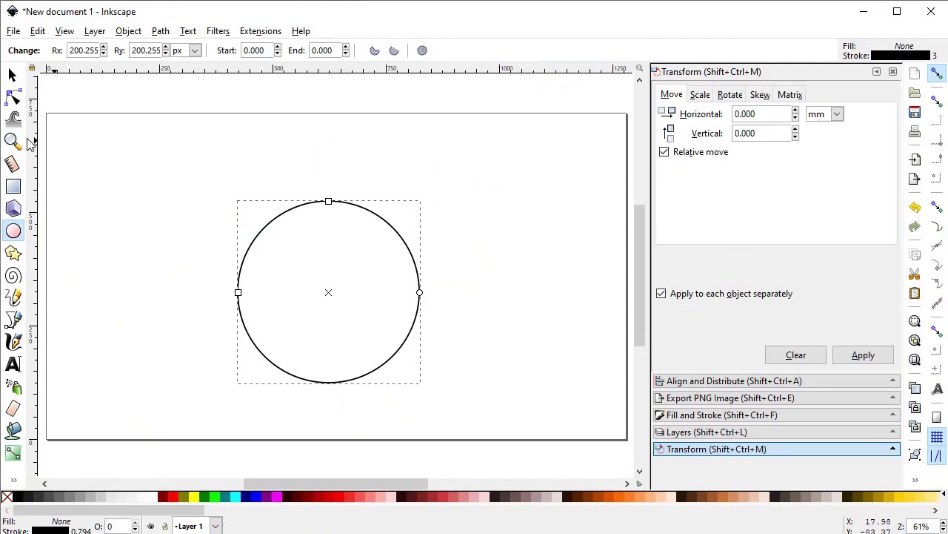
- Lock the aspect ratio and resize the circle to 450 px
{"action": "left_click", "coordinate": [12, 75]}
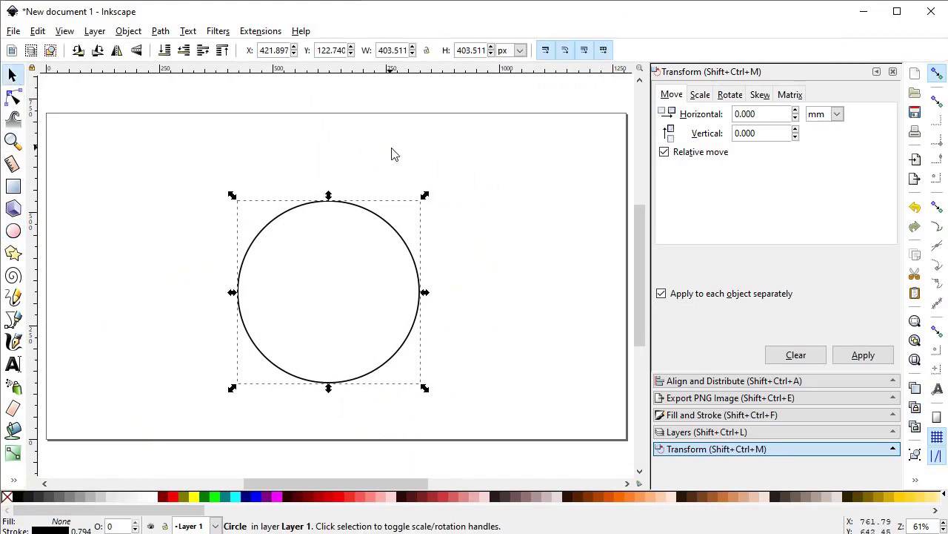
{"action": "left_click", "coordinate": [426, 49]}
{"action": "double_click", "coordinate": [471, 50]}
{"action": "type", "text": "450"}
{"action": "key", "text": "Return"}
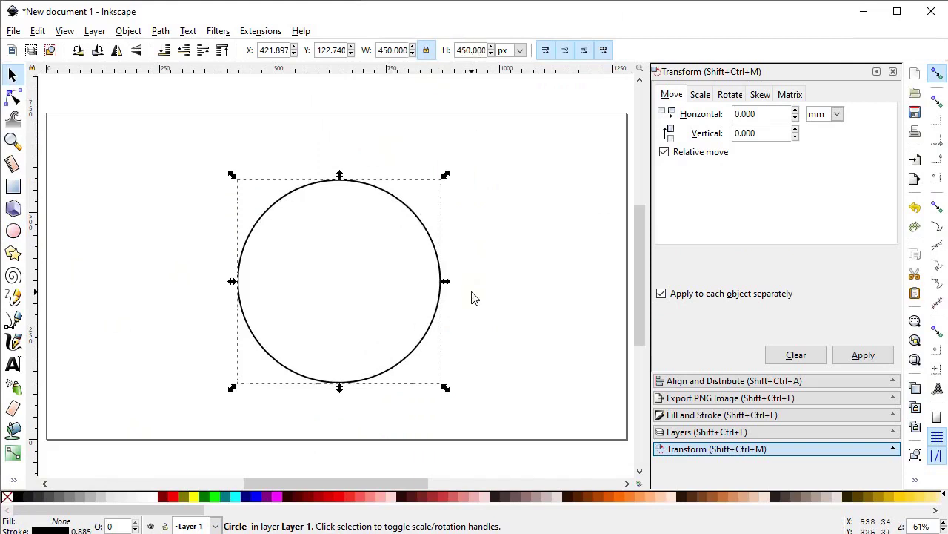
{"action": "left_click", "coordinate": [671, 416]}
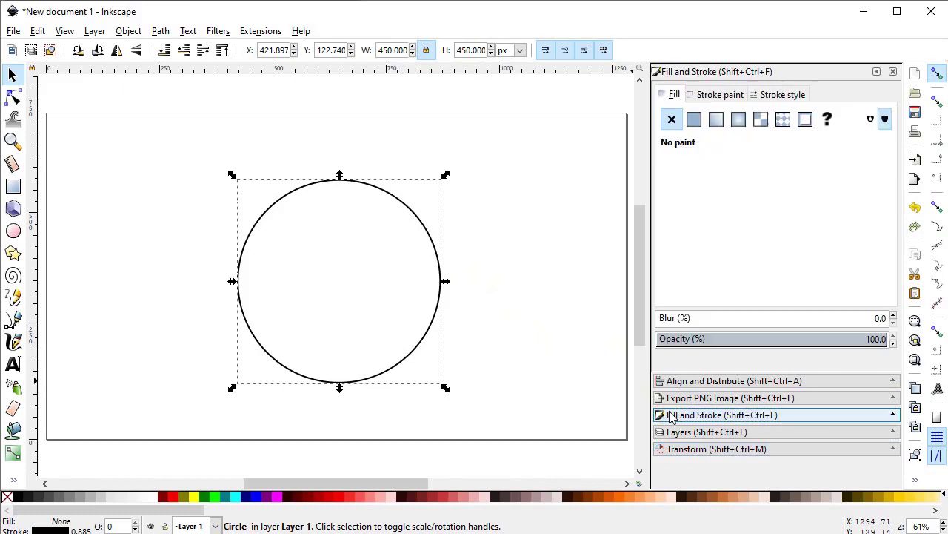
- Set the circle's stroke width to 30 px in the Stroke style settings
{"action": "left_click", "coordinate": [783, 95]}
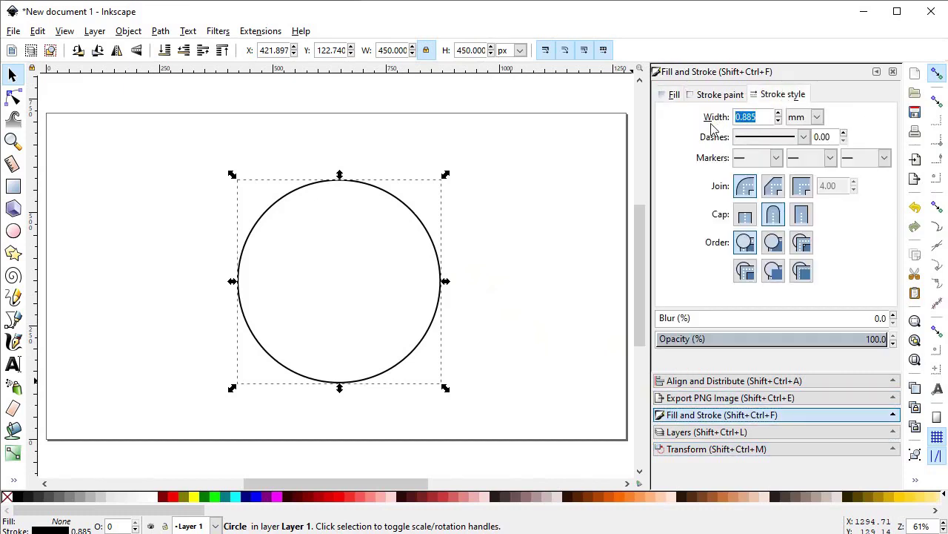
{"action": "left_click", "coordinate": [816, 117]}
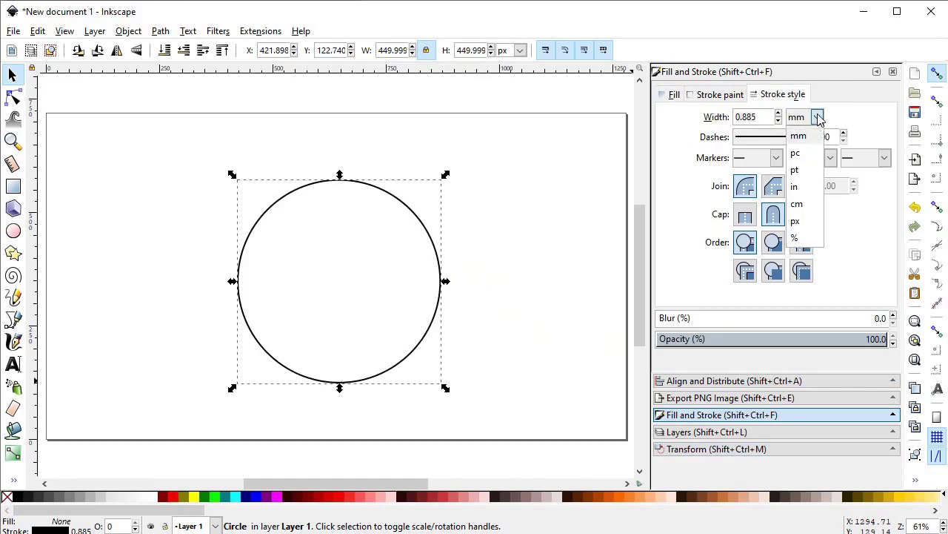
{"action": "left_click", "coordinate": [806, 224]}
{"action": "left_click_drag", "start_coordinate": [758, 116], "coordinate": [738, 116]}
{"action": "type", "text": "30"}
{"action": "key", "text": "Return"}
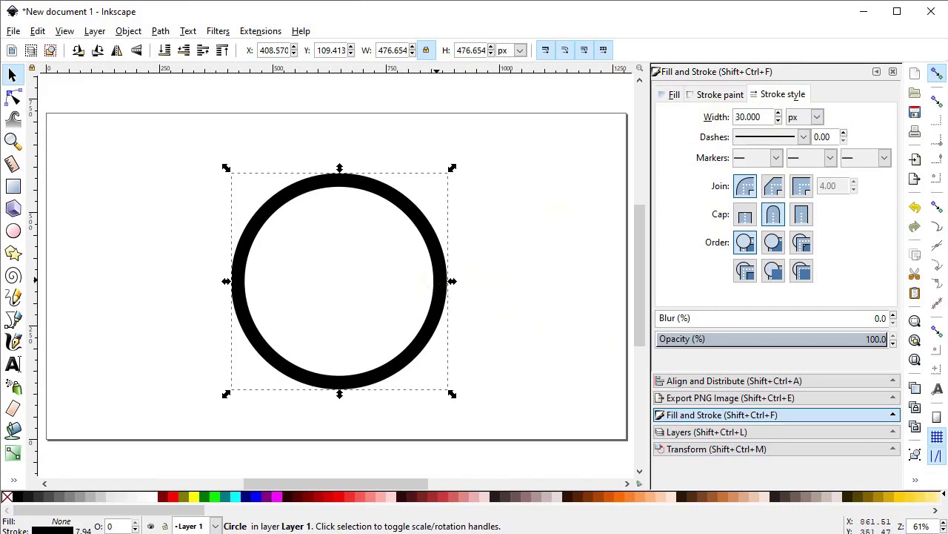
- Nudge the circle slightly left and convert its stroke into a filled ring path
{"action": "left_click_drag", "start_coordinate": [436, 286], "coordinate": [426, 288]}
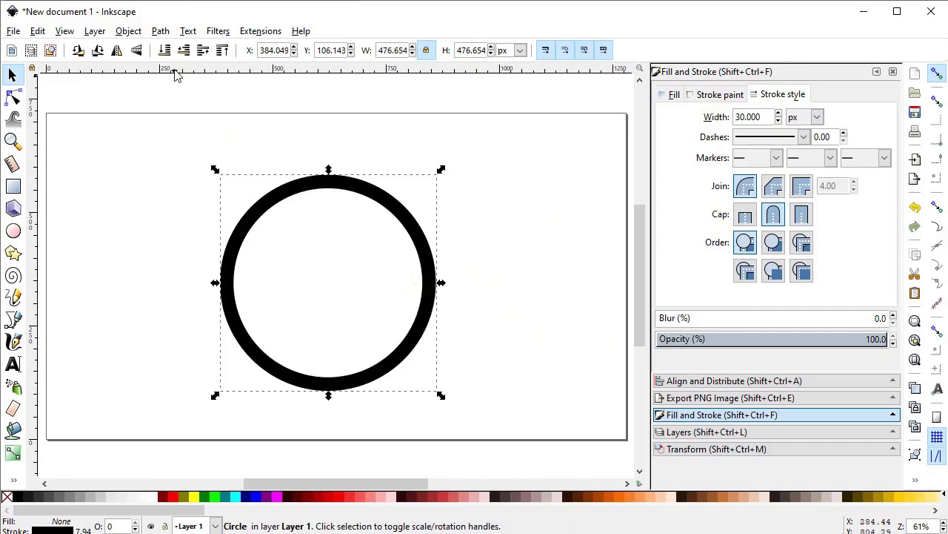
{"action": "left_click", "coordinate": [160, 31]}
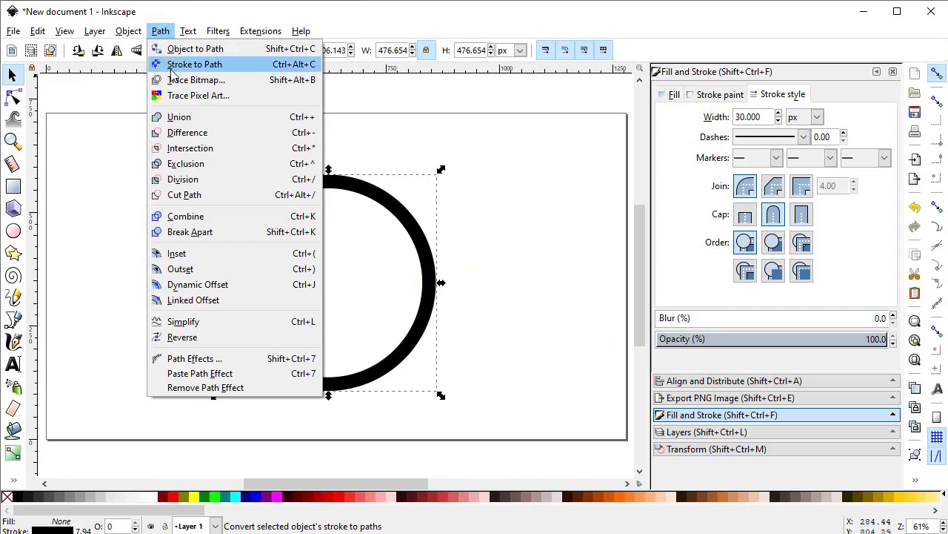
{"action": "left_click", "coordinate": [195, 64]}
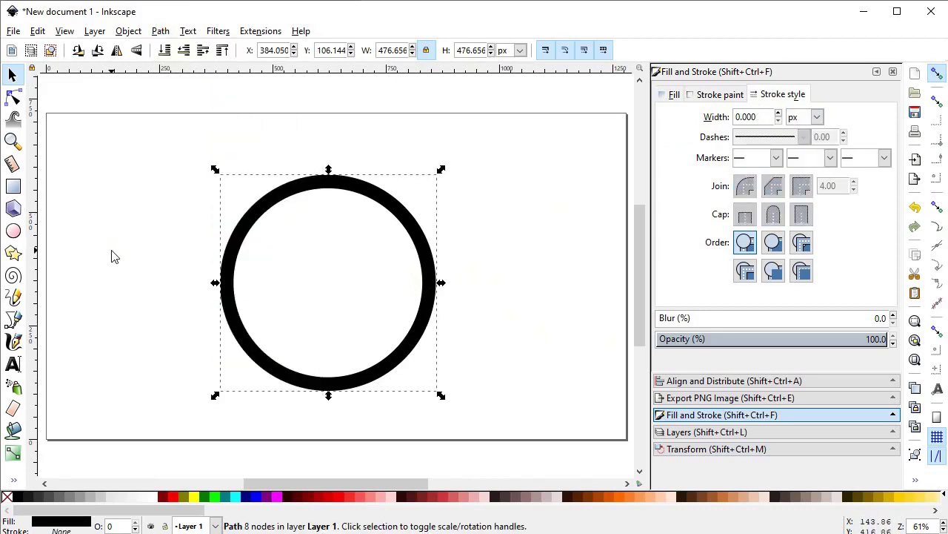
{"action": "left_click", "coordinate": [14, 231]}
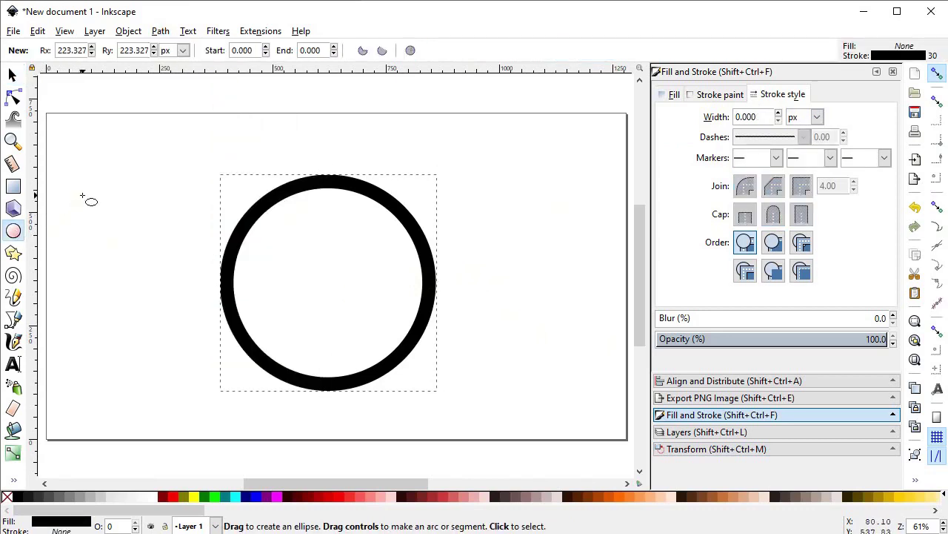
- Draw a 200 px circle with a 3 px outline and place it above the ring's right side
{"action": "left_click_drag", "start_coordinate": [82, 195], "coordinate": [173, 295]}
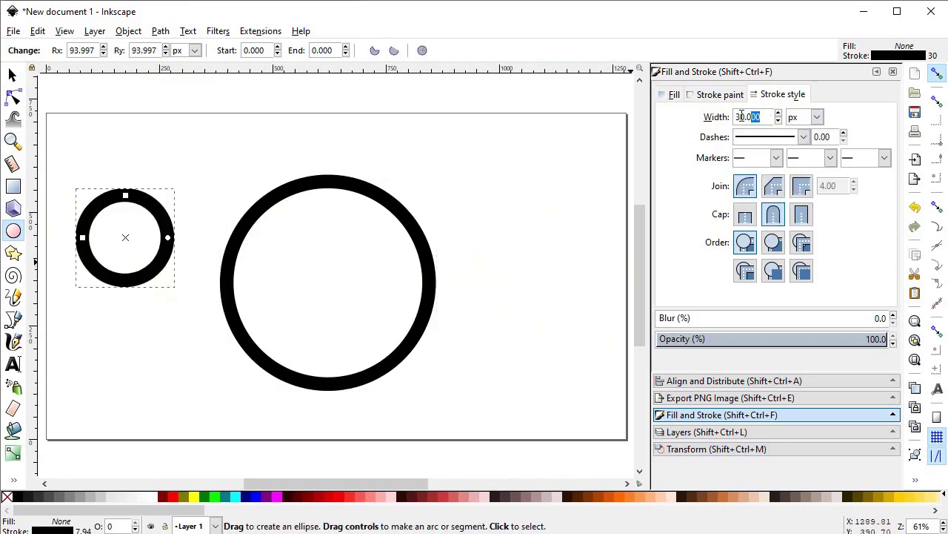
{"action": "type", "text": "3"}
{"action": "key", "text": "Return"}
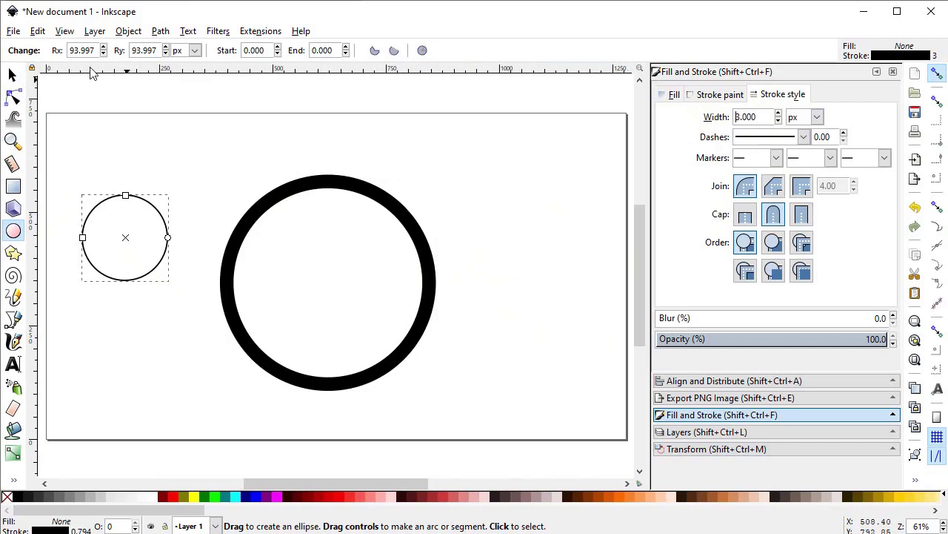
{"action": "left_click", "coordinate": [11, 74]}
{"action": "double_click", "coordinate": [474, 49]}
{"action": "type", "text": "200"}
{"action": "key", "text": "Return"}
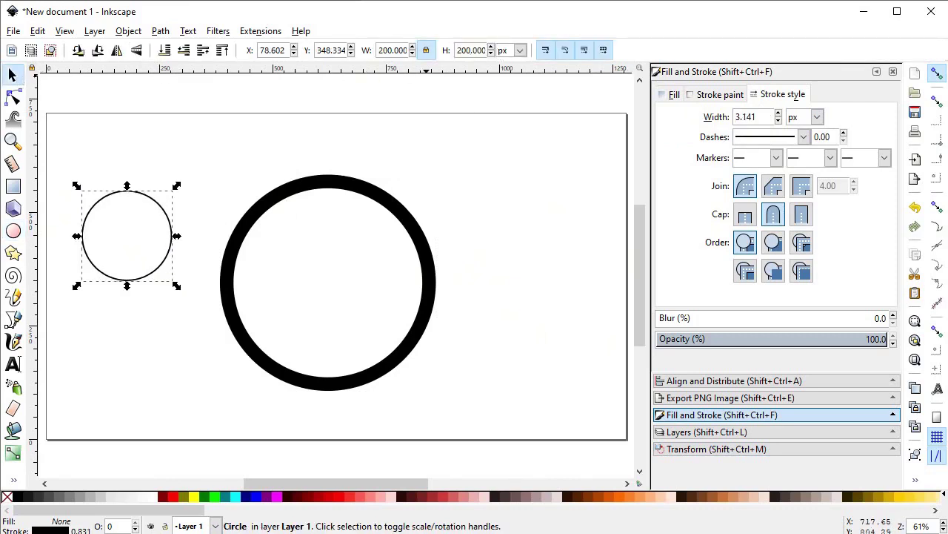
{"action": "left_click_drag", "start_coordinate": [157, 209], "coordinate": [510, 154]}
- Duplicate the small circle, overlap the copy, and intersect both into a lens shape
{"action": "right_click", "coordinate": [495, 148]}
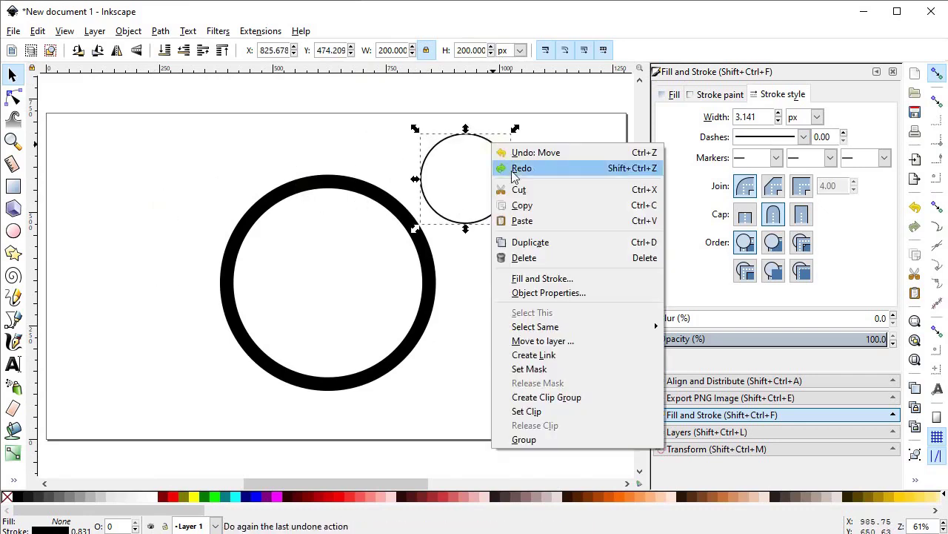
{"action": "left_click", "coordinate": [521, 239]}
{"action": "left_click_drag", "start_coordinate": [427, 206], "coordinate": [500, 206]}
{"action": "left_click_drag", "start_coordinate": [596, 102], "coordinate": [393, 244]}
{"action": "left_click", "coordinate": [160, 31]}
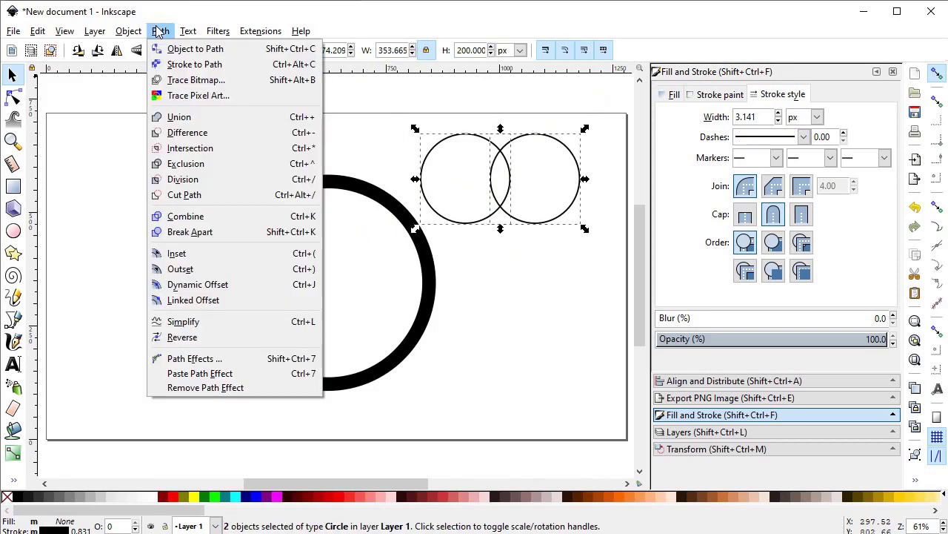
{"action": "left_click", "coordinate": [191, 149]}
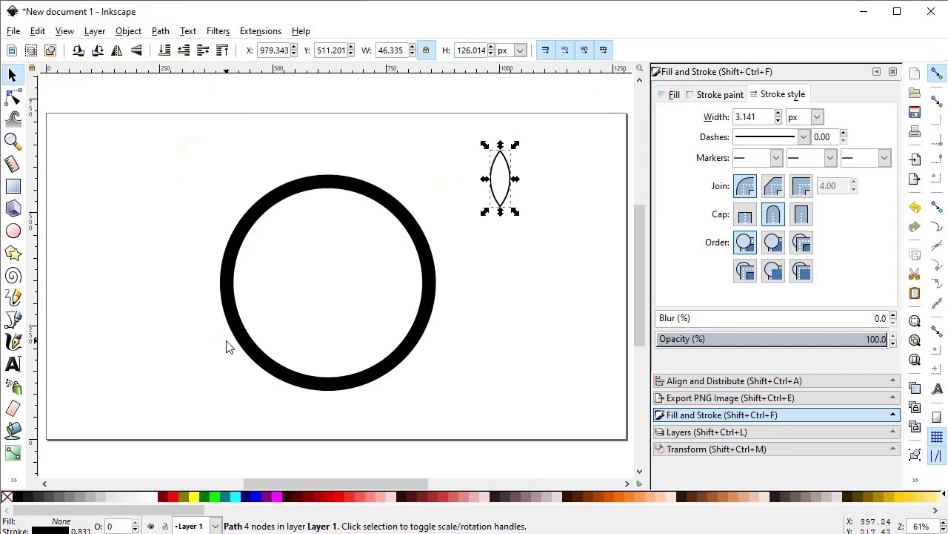
- Make the lens solid green with no outline, rotate it about 15°, and duplicate it
{"action": "left_click", "coordinate": [7, 501], "text": "shift"}
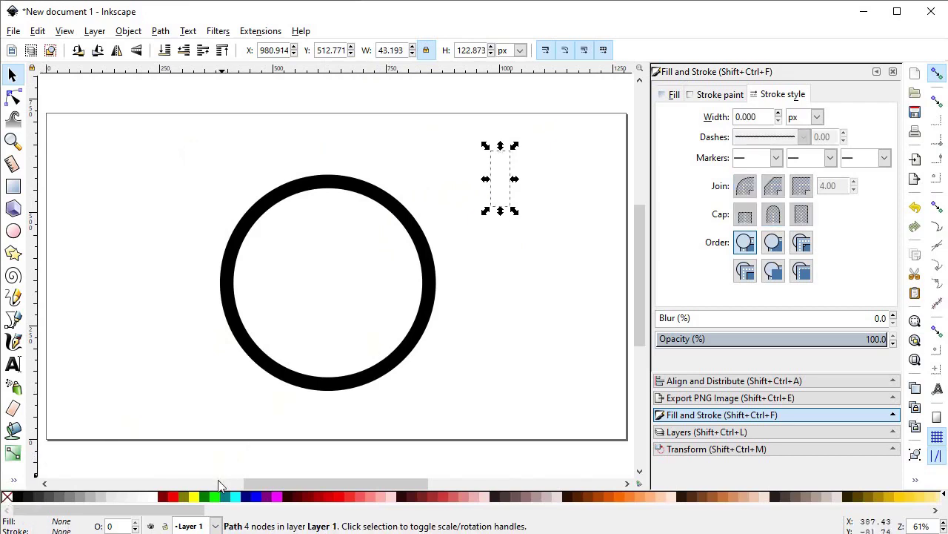
{"action": "left_click", "coordinate": [208, 495]}
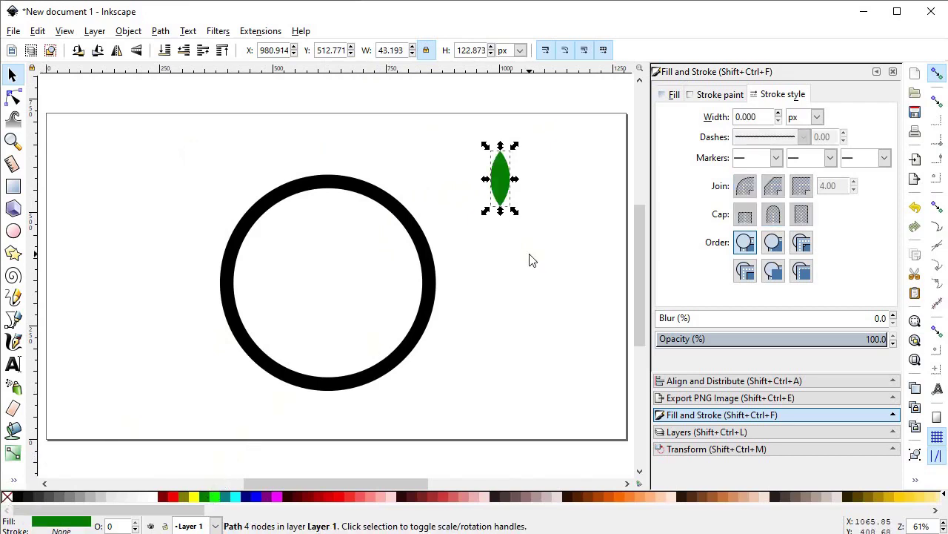
{"action": "left_click", "coordinate": [501, 187]}
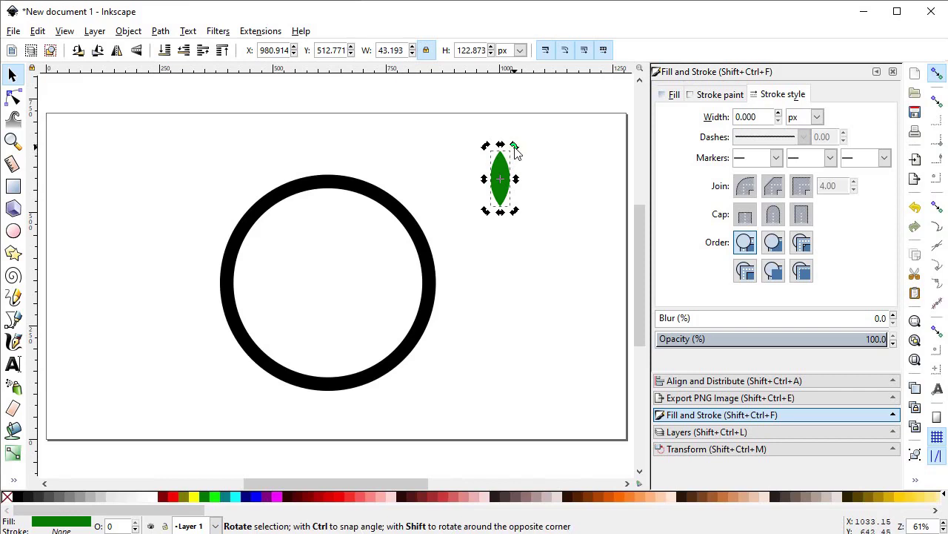
{"action": "key", "text": "ctrl"}
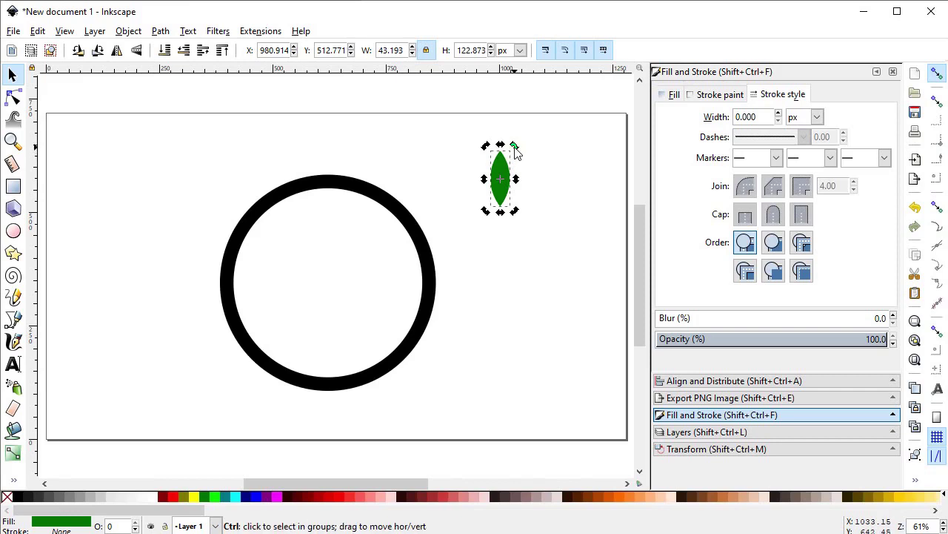
{"action": "left_click_drag", "start_coordinate": [517, 151], "coordinate": [531, 167]}
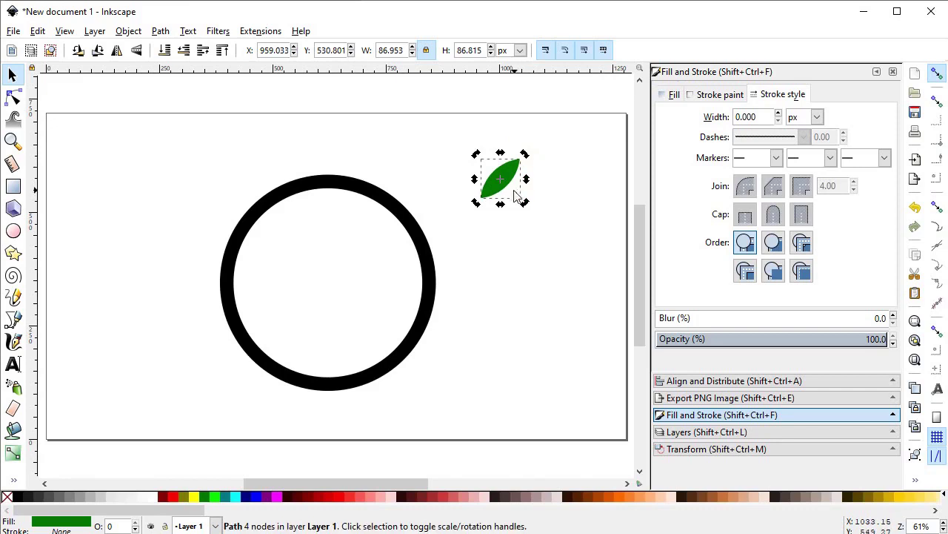
{"action": "right_click", "coordinate": [511, 174]}
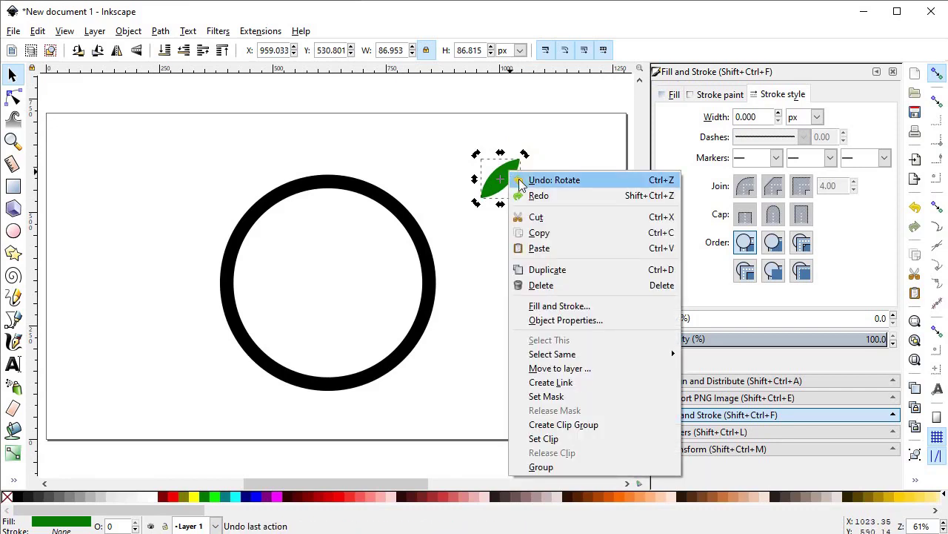
{"action": "left_click", "coordinate": [547, 272]}
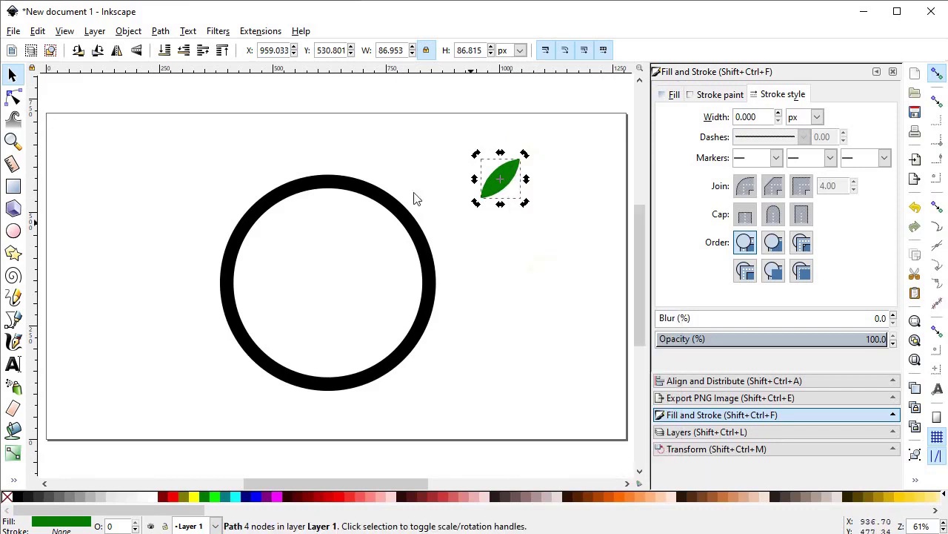
- Mirror the leaf copy to the left and add a 24.5 × 161.8 px stem converted to a path
{"action": "left_click", "coordinate": [116, 50]}
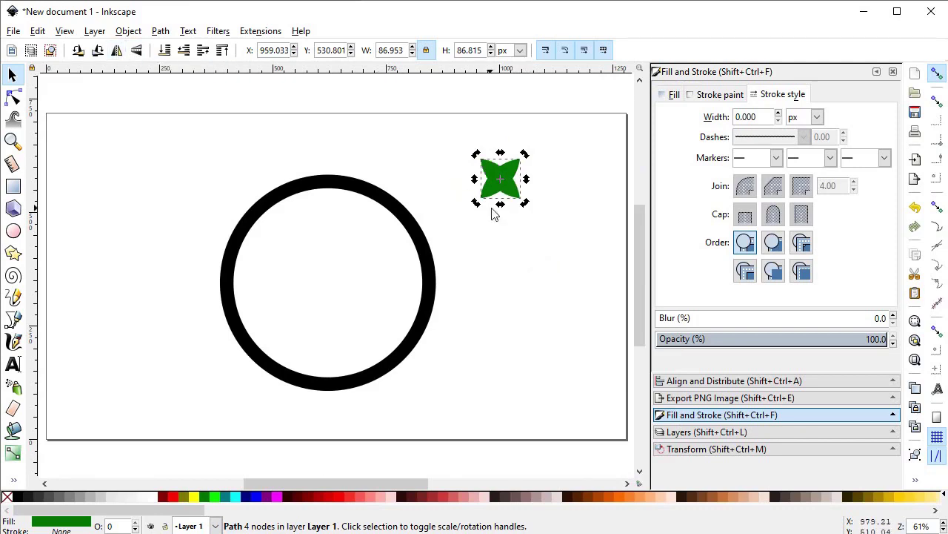
{"action": "left_click_drag", "start_coordinate": [508, 194], "coordinate": [442, 196]}
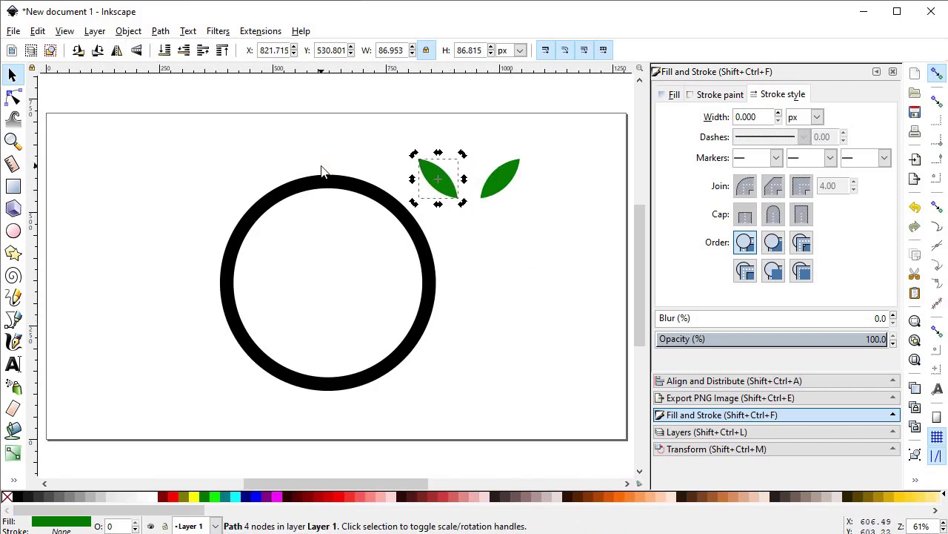
{"action": "left_click", "coordinate": [14, 189]}
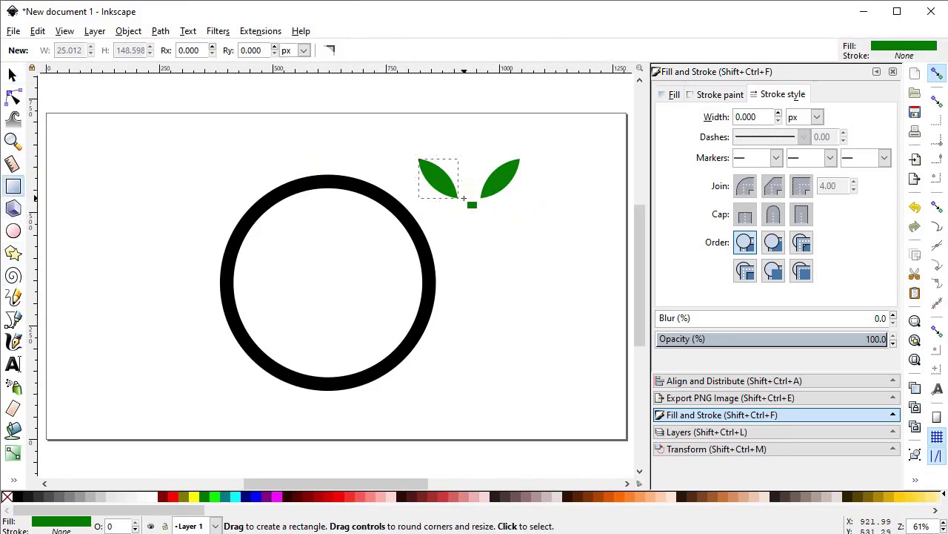
{"action": "left_click_drag", "start_coordinate": [464, 198], "coordinate": [475, 123]}
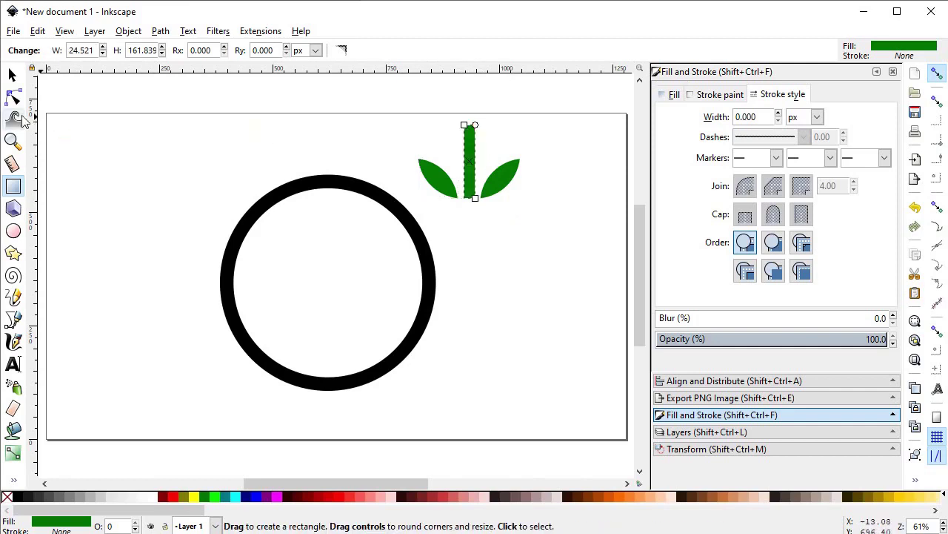
{"action": "left_click", "coordinate": [12, 75]}
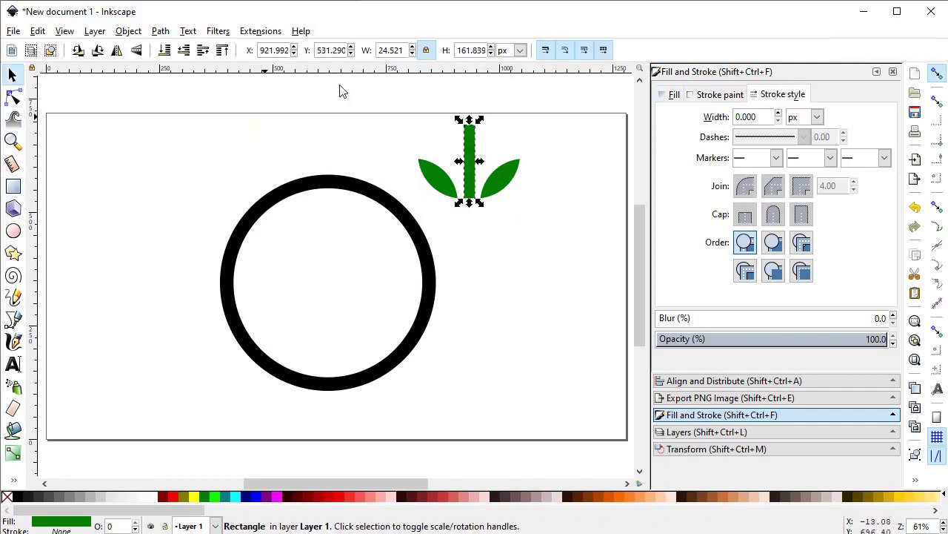
{"action": "left_click", "coordinate": [161, 31]}
{"action": "left_click", "coordinate": [185, 46]}
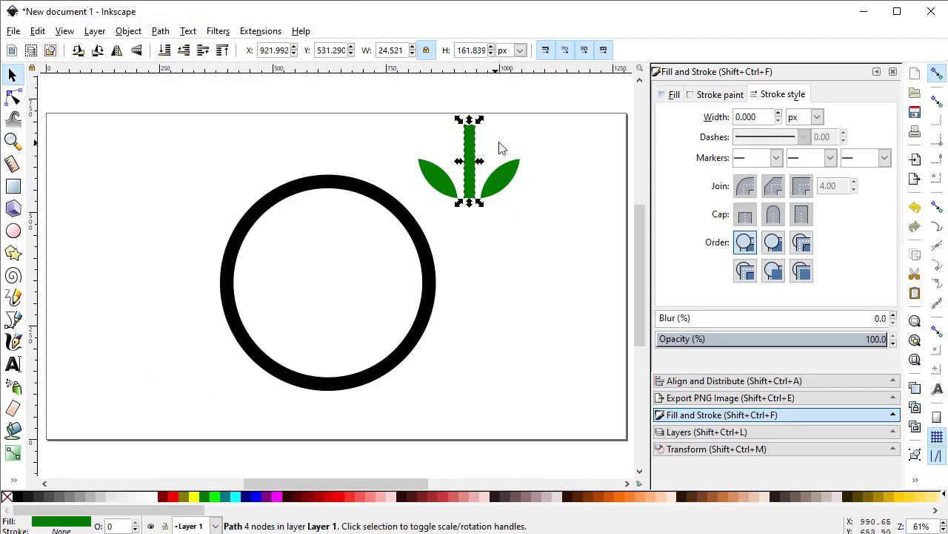
- Zoom to the leaves and stem, then node-edit the stem's sides into inward curves
{"action": "left_click_drag", "start_coordinate": [545, 97], "coordinate": [398, 222]}
{"action": "left_click", "coordinate": [914, 320]}
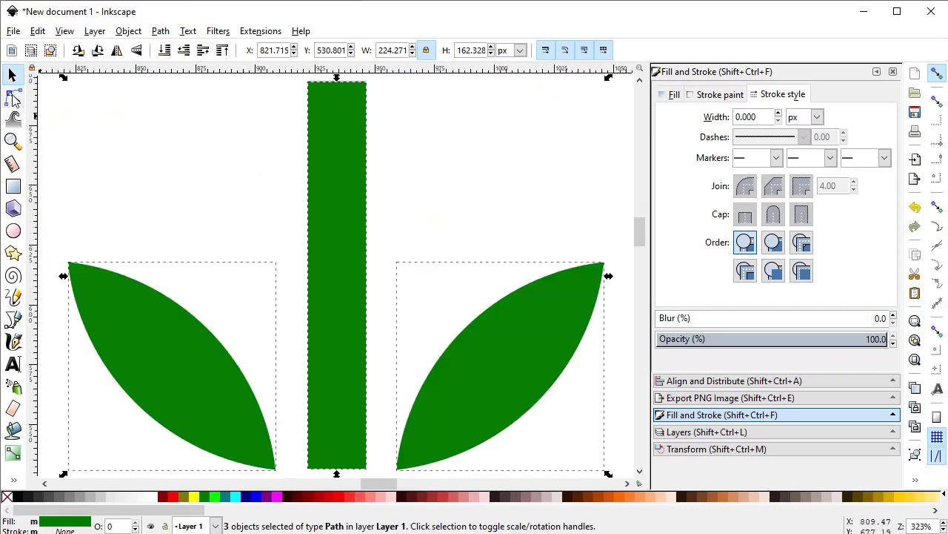
{"action": "left_click", "coordinate": [13, 99]}
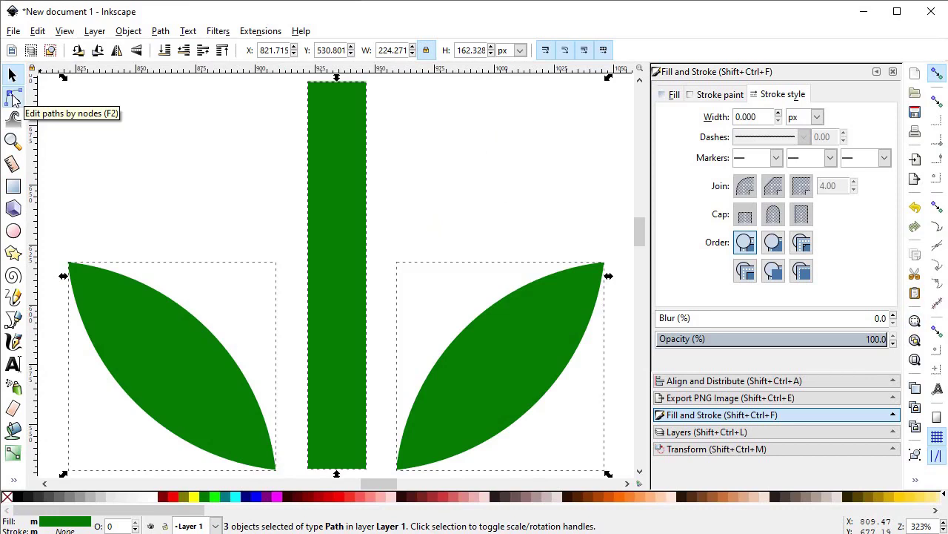
{"action": "left_click", "coordinate": [454, 271]}
{"action": "left_click", "coordinate": [333, 275]}
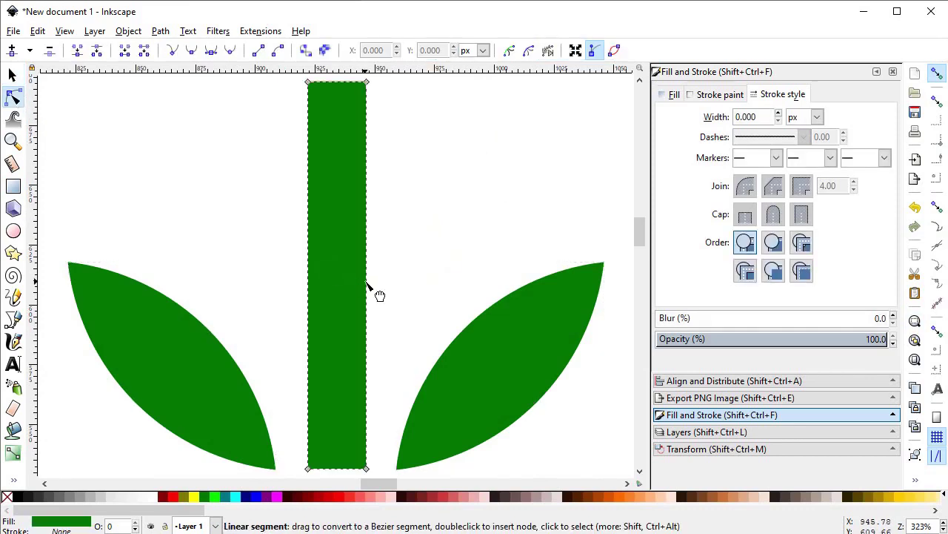
{"action": "left_click_drag", "start_coordinate": [369, 278], "coordinate": [333, 284]}
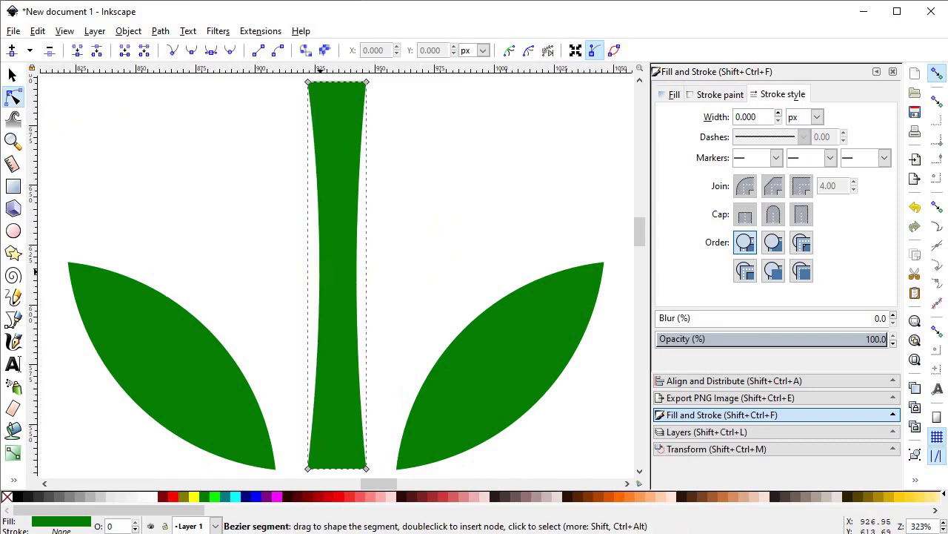
{"action": "left_click", "coordinate": [12, 74]}
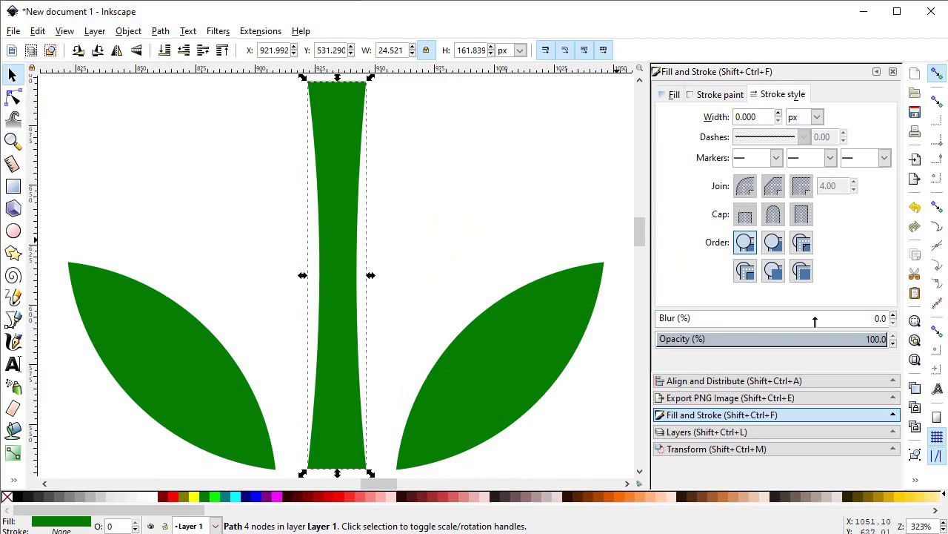
- Move the leaves and stem onto the top of the ring, then shift the whole fruit down slightly
{"action": "key", "text": "5"}
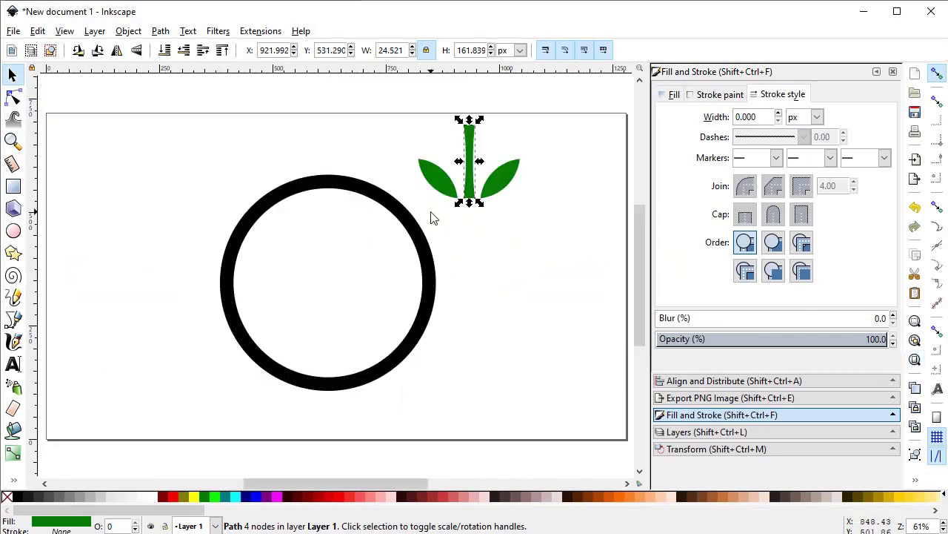
{"action": "left_click_drag", "start_coordinate": [387, 104], "coordinate": [532, 225]}
{"action": "left_click_drag", "start_coordinate": [510, 196], "coordinate": [359, 153]}
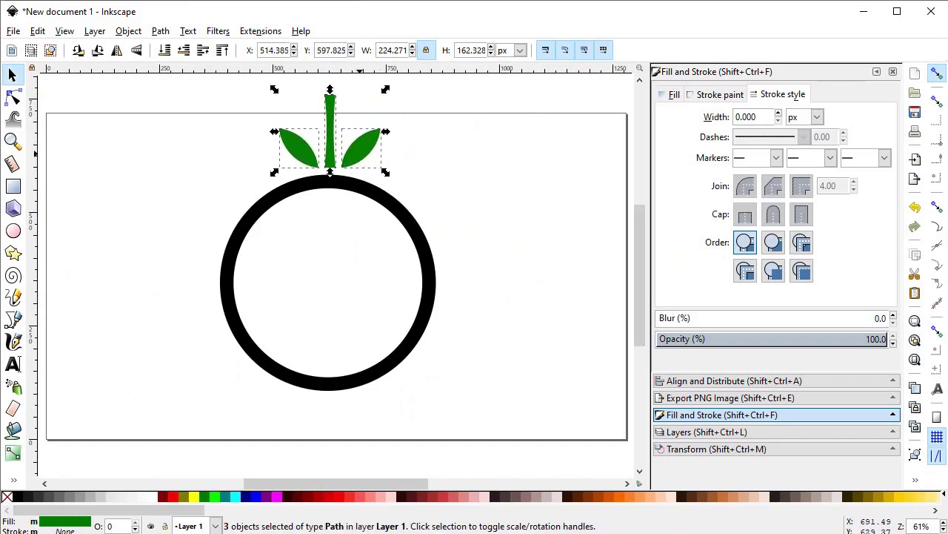
{"action": "left_click_drag", "start_coordinate": [171, 420], "coordinate": [452, 80]}
{"action": "left_click_drag", "start_coordinate": [389, 200], "coordinate": [383, 225]}
- Tilt the whole fruit slightly and draw a small green dot right of the ring
{"action": "left_click", "coordinate": [408, 260]}
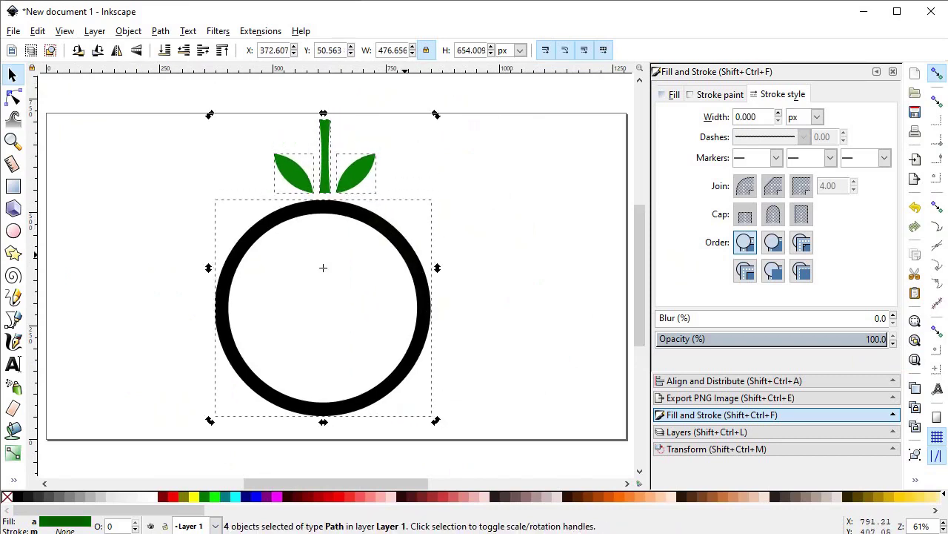
{"action": "key", "text": "ctrl"}
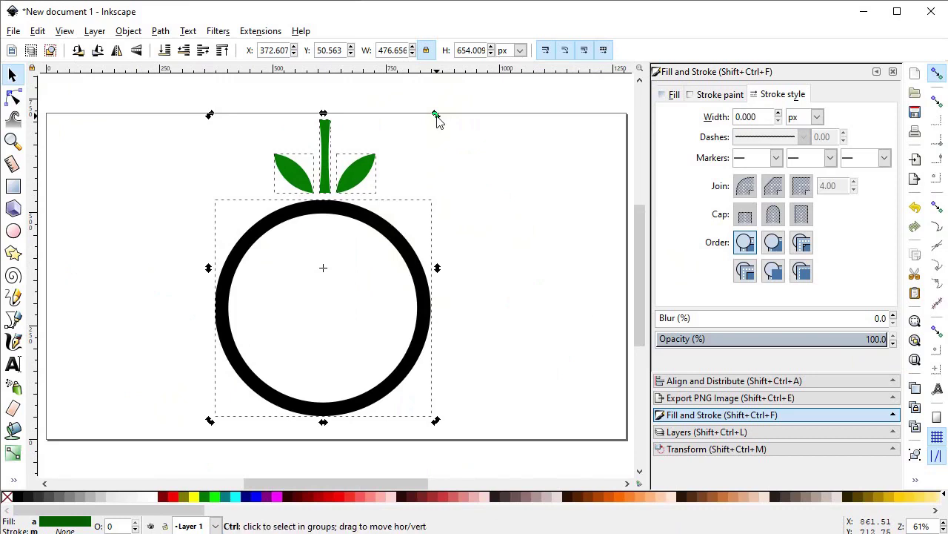
{"action": "left_click_drag", "start_coordinate": [439, 117], "coordinate": [464, 144]}
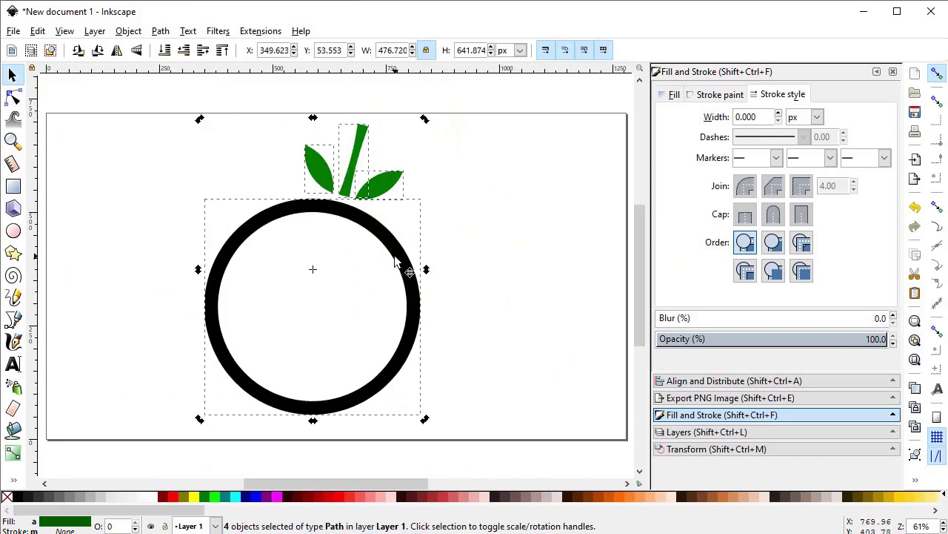
{"action": "left_click_drag", "start_coordinate": [393, 264], "coordinate": [391, 263]}
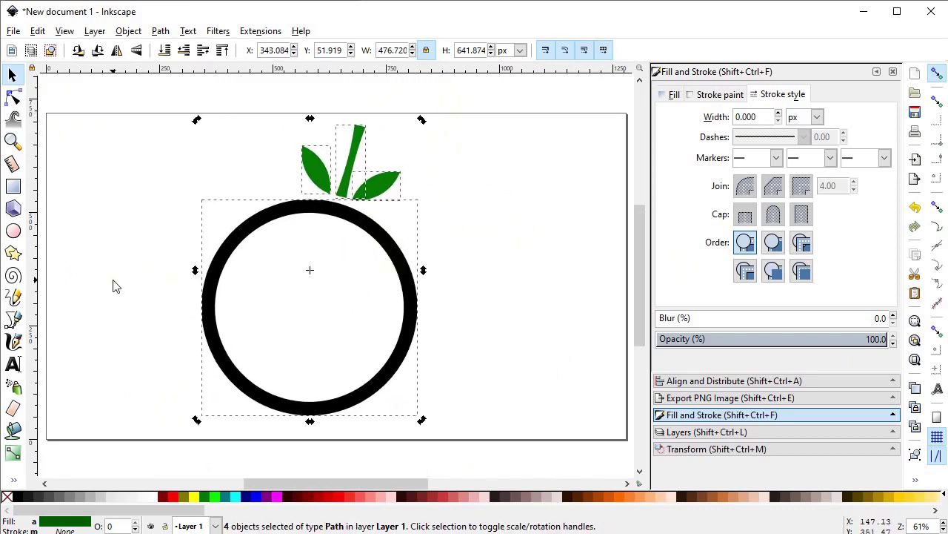
{"action": "left_click", "coordinate": [12, 231]}
{"action": "left_click_drag", "start_coordinate": [520, 256], "coordinate": [540, 275]}
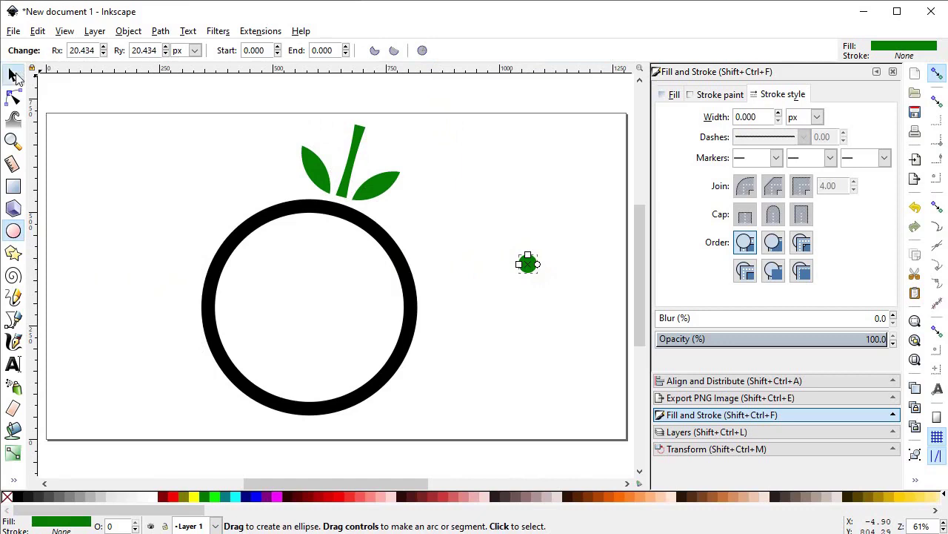
- Size the green dot to 40 px, then duplicate it below as a 25 px copy
{"action": "left_click", "coordinate": [14, 73]}
{"action": "type", "text": "40"}
{"action": "key", "text": "Return"}
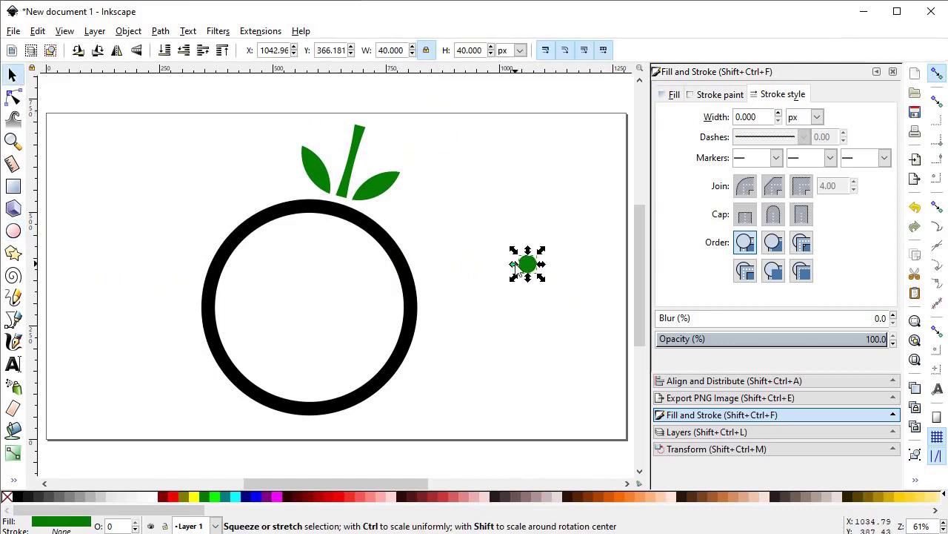
{"action": "right_click", "coordinate": [526, 265]}
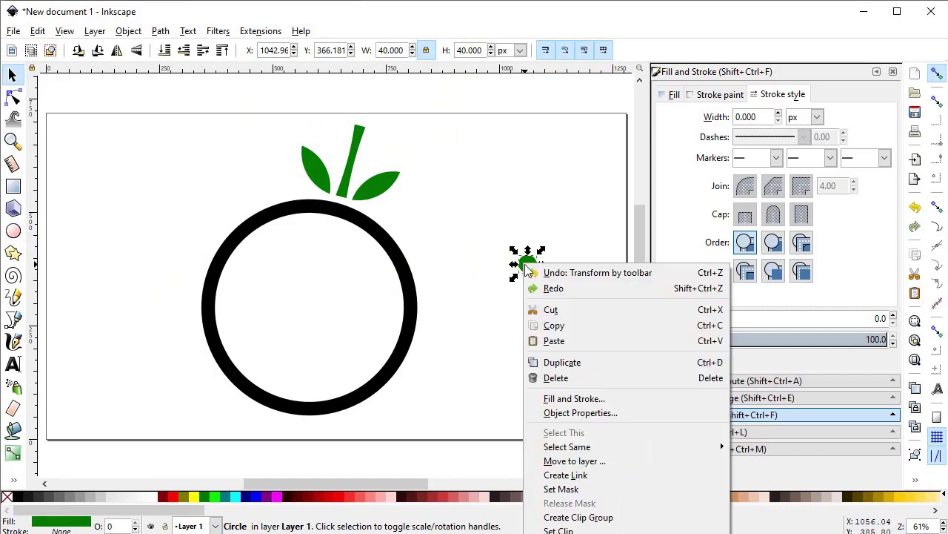
{"action": "left_click", "coordinate": [562, 361]}
{"action": "left_click_drag", "start_coordinate": [528, 274], "coordinate": [528, 299]}
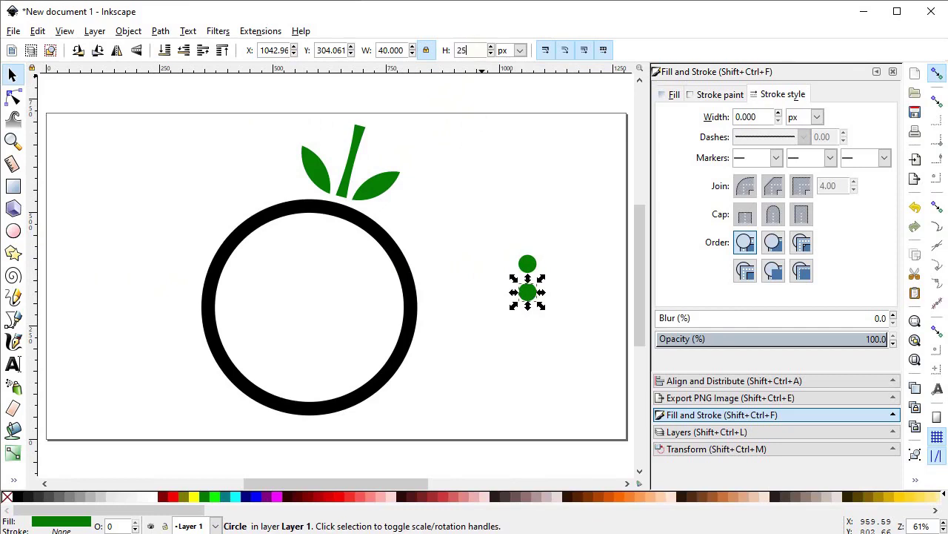
{"action": "key", "text": "Return"}
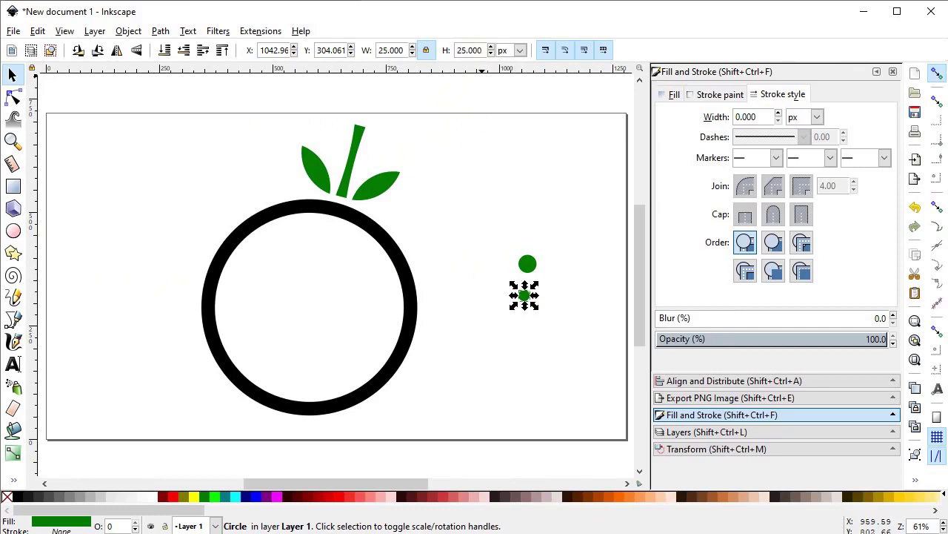
- Duplicate the 25 px dot further down as a 15 px copy and deselect
{"action": "right_click", "coordinate": [538, 311]}
{"action": "left_click", "coordinate": [565, 104]}
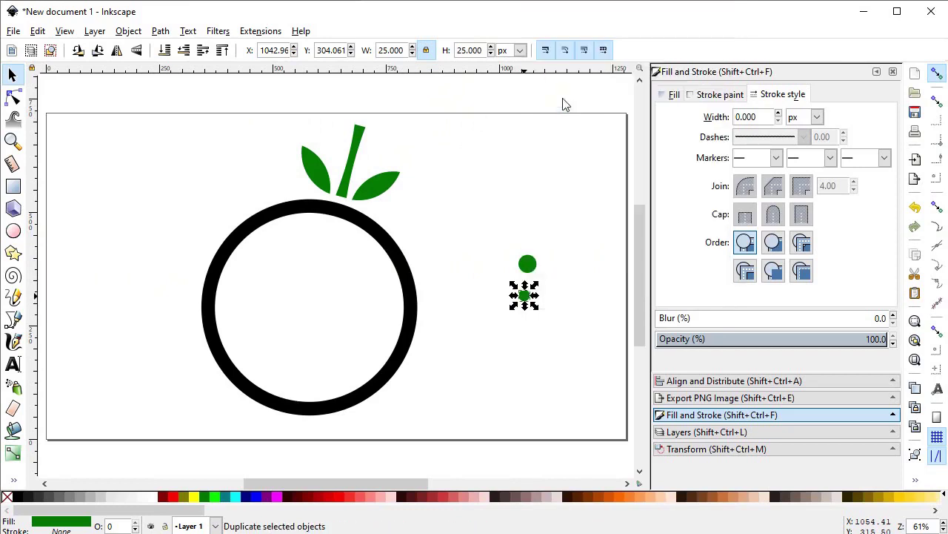
{"action": "left_click_drag", "start_coordinate": [530, 305], "coordinate": [531, 331]}
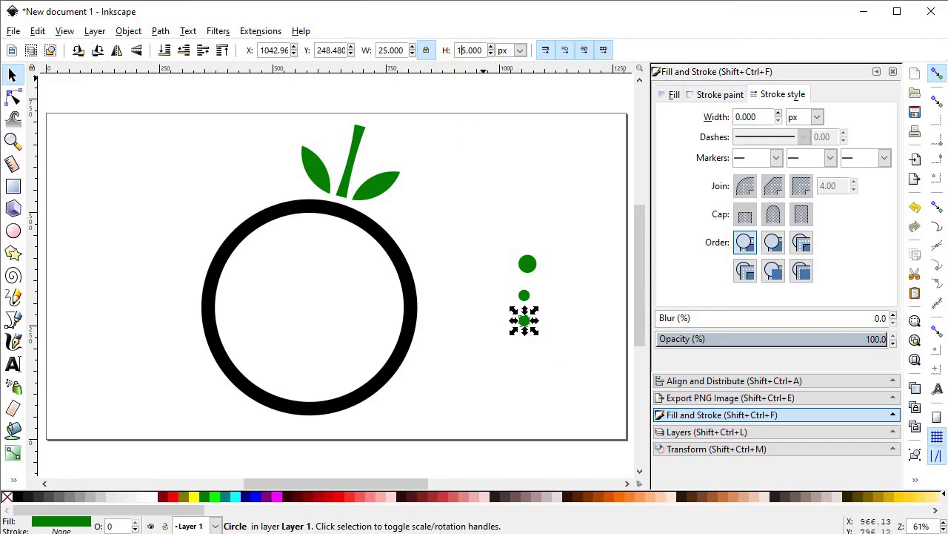
{"action": "key", "text": "Return"}
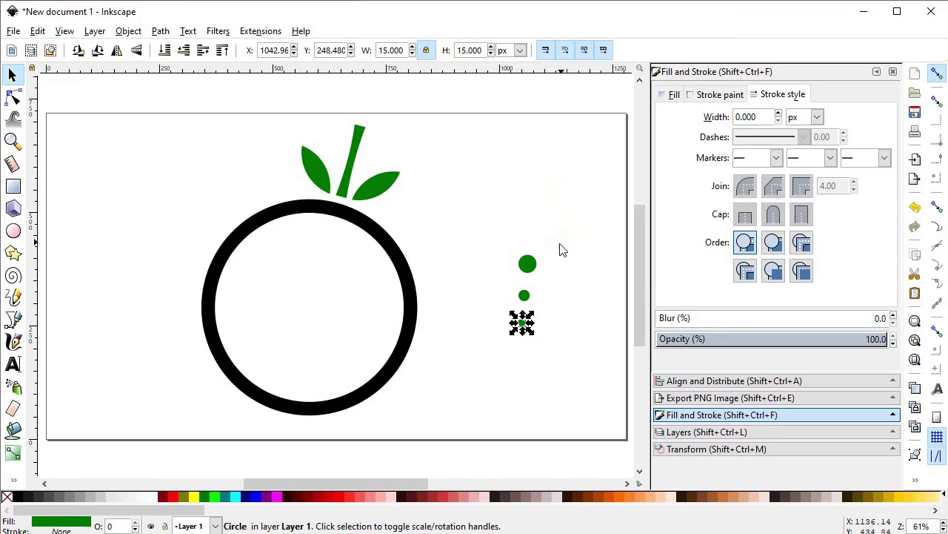
{"action": "left_click", "coordinate": [556, 250]}
- Move the 40 px and 25 px dots into the ring's lower right and add a copy of each
{"action": "left_click_drag", "start_coordinate": [527, 265], "coordinate": [368, 355]}
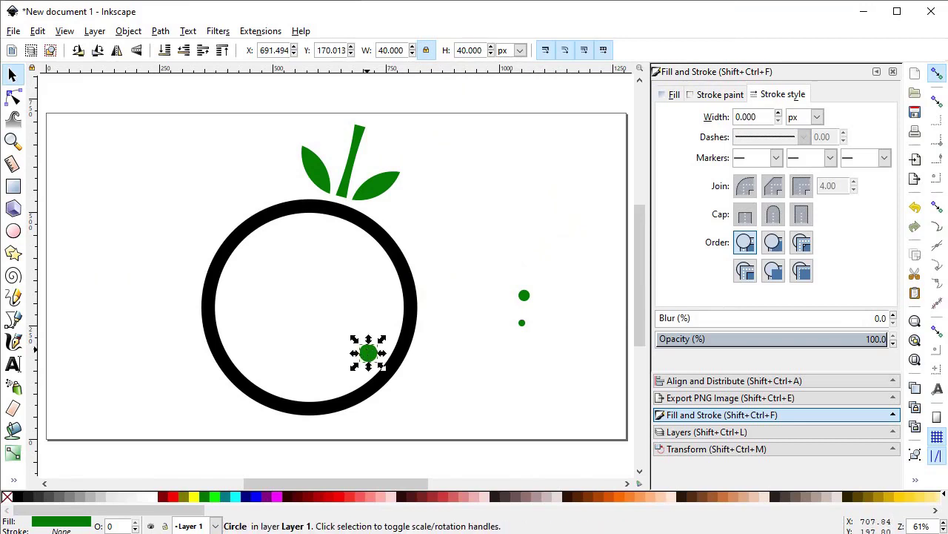
{"action": "left_click_drag", "start_coordinate": [524, 300], "coordinate": [383, 334]}
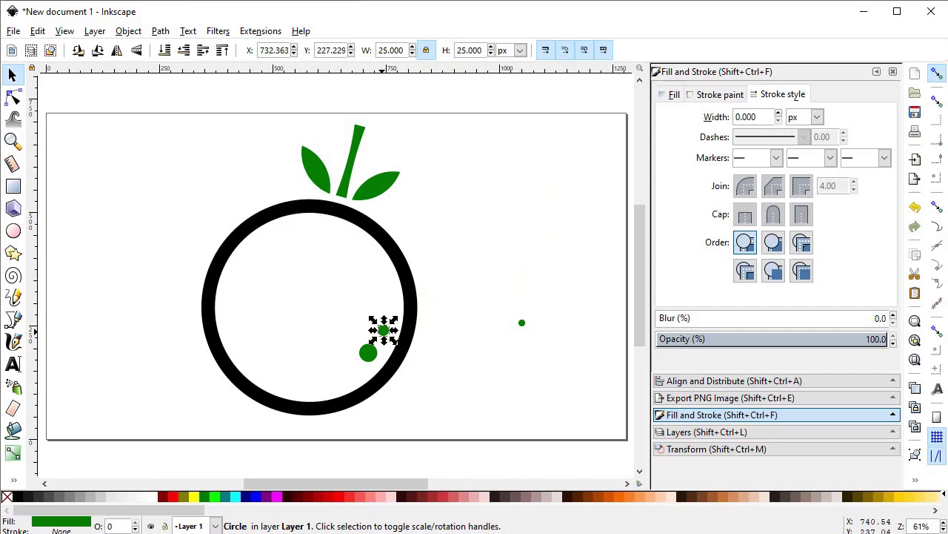
{"action": "right_click", "coordinate": [381, 329]}
{"action": "left_click", "coordinate": [459, 128]}
{"action": "left_click_drag", "start_coordinate": [383, 330], "coordinate": [366, 307]}
{"action": "left_click", "coordinate": [368, 353]}
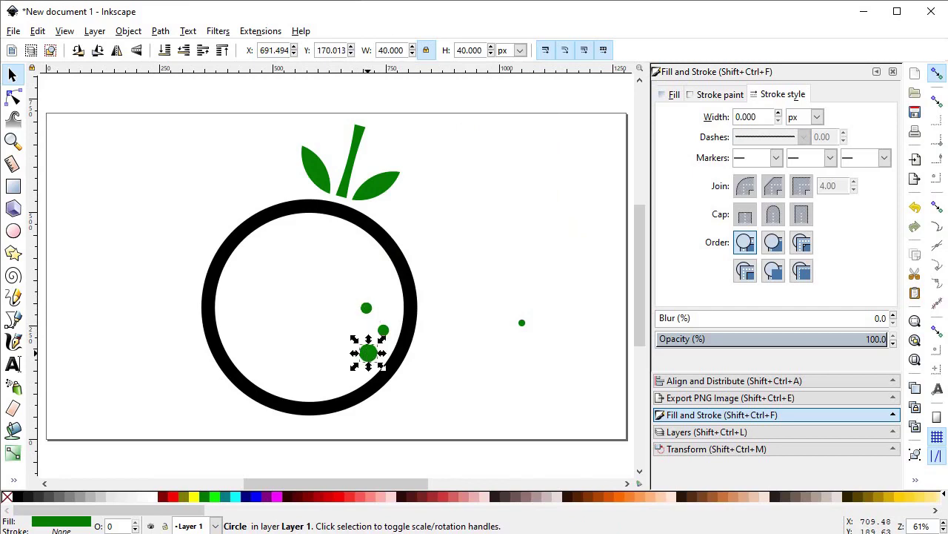
{"action": "right_click", "coordinate": [368, 354]}
{"action": "left_click", "coordinate": [445, 148]}
{"action": "left_click_drag", "start_coordinate": [370, 351], "coordinate": [366, 318]}
{"action": "left_click", "coordinate": [368, 311]}
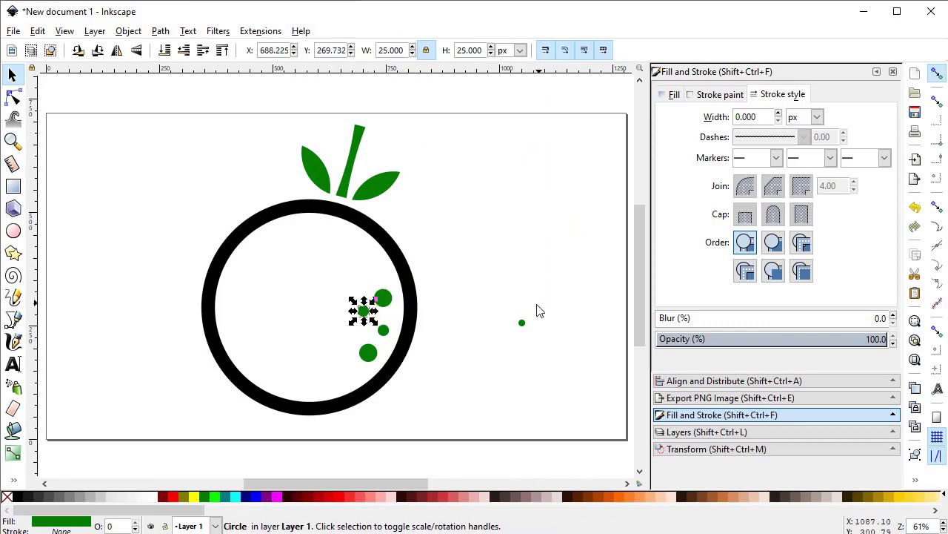
- Bring the 15 px dot into the cluster and scatter three more copies of it among the dots
{"action": "left_click", "coordinate": [521, 323]}
{"action": "left_click_drag", "start_coordinate": [521, 322], "coordinate": [348, 347]}
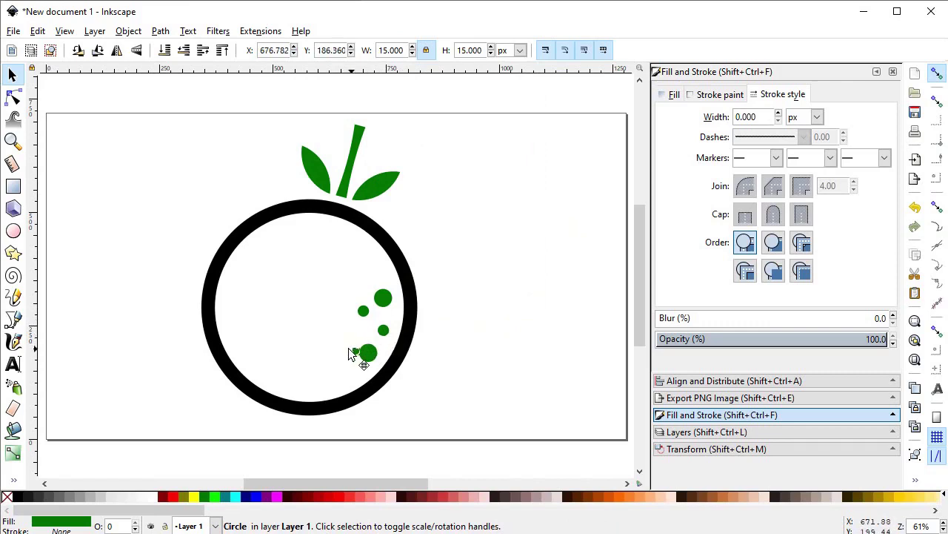
{"action": "right_click", "coordinate": [344, 352]}
{"action": "left_click", "coordinate": [423, 149]}
{"action": "left_click_drag", "start_coordinate": [346, 353], "coordinate": [351, 335]}
{"action": "right_click", "coordinate": [352, 335]}
{"action": "key", "text": "Up"}
{"action": "key", "text": "Up"}
{"action": "key", "text": "Up"}
{"action": "key", "text": "Up"}
{"action": "key", "text": "Up"}
{"action": "key", "text": "Up"}
{"action": "key", "text": "Up"}
{"action": "key", "text": "Up"}
{"action": "key", "text": "Up"}
{"action": "key", "text": "Up"}
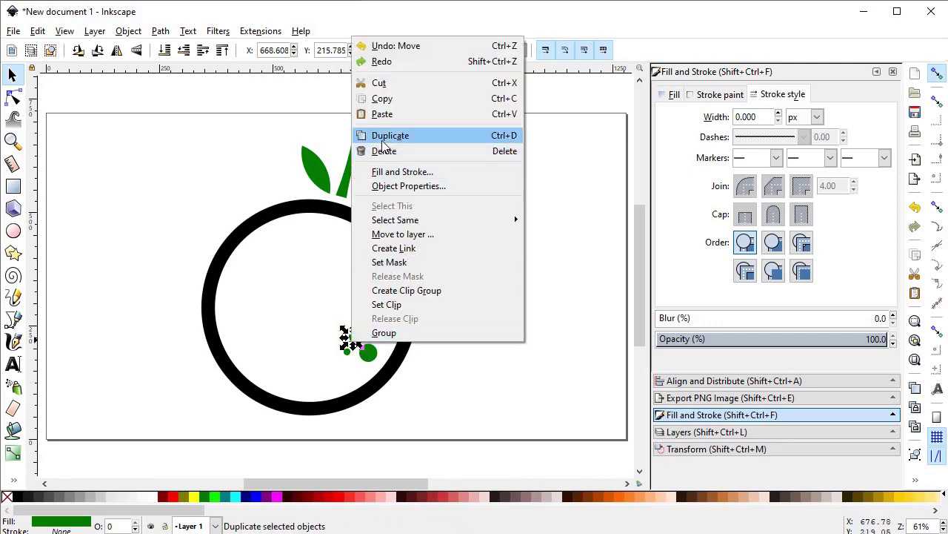
{"action": "key", "text": "Return"}
{"action": "left_click_drag", "start_coordinate": [354, 339], "coordinate": [367, 332]}
{"action": "right_click", "coordinate": [367, 342]}
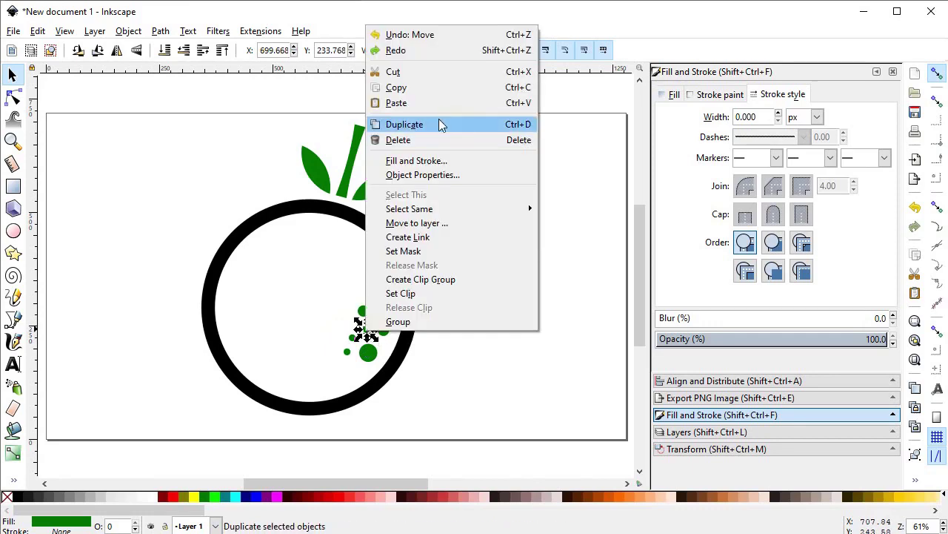
{"action": "left_click", "coordinate": [441, 124]}
{"action": "left_click_drag", "start_coordinate": [367, 328], "coordinate": [364, 295]}
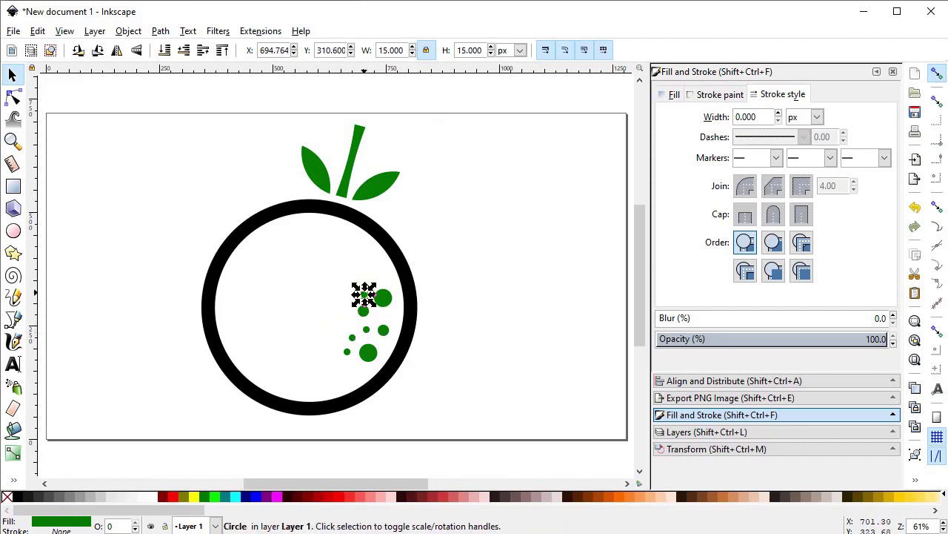
{"action": "left_click", "coordinate": [453, 277]}
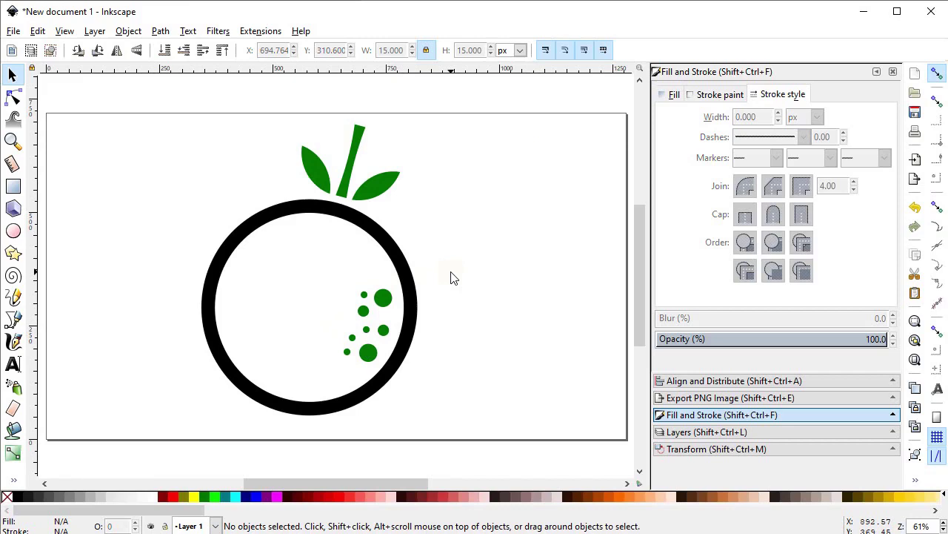
- Paste the colour legend and turn the ring orange ff6600 with the Dropper
{"action": "key", "text": "ctrl+alt+v"}
{"action": "left_click", "coordinate": [154, 239]}
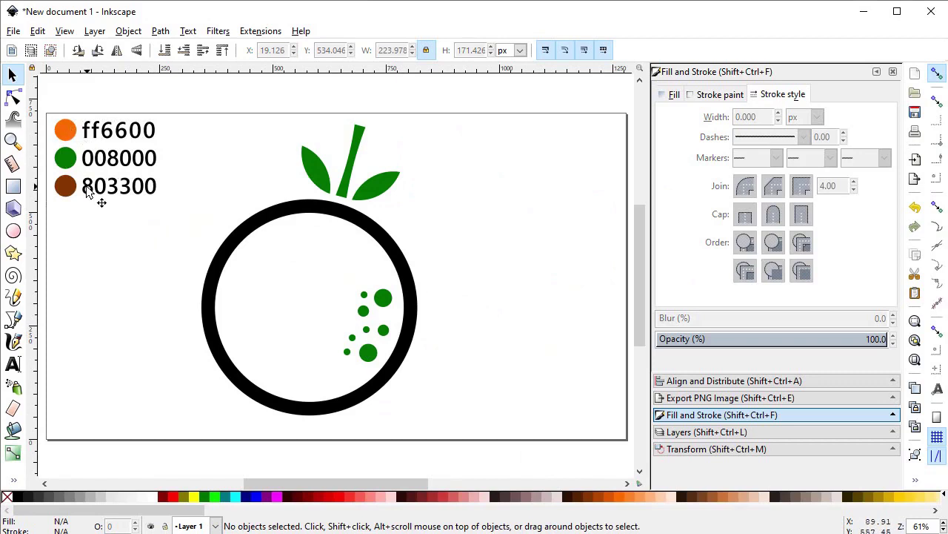
{"action": "left_click", "coordinate": [207, 302]}
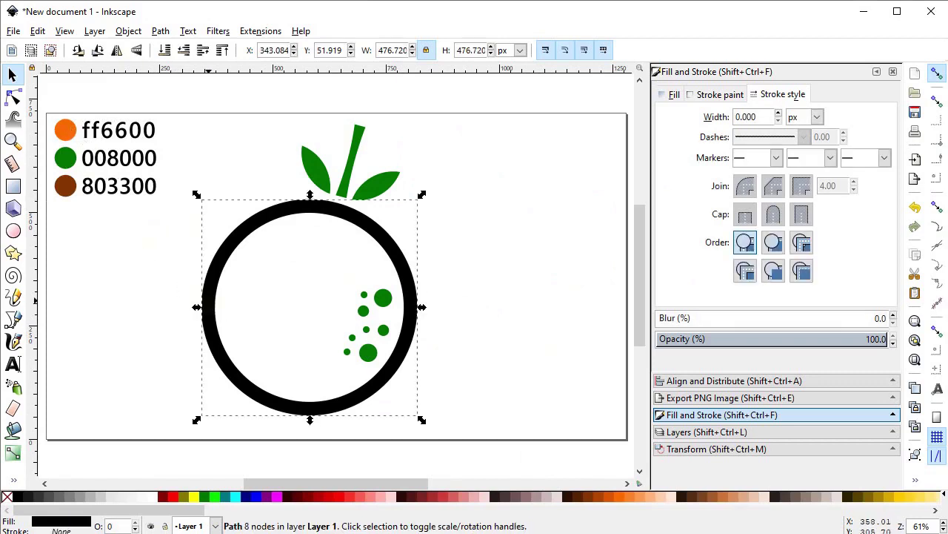
{"action": "left_click", "coordinate": [12, 480]}
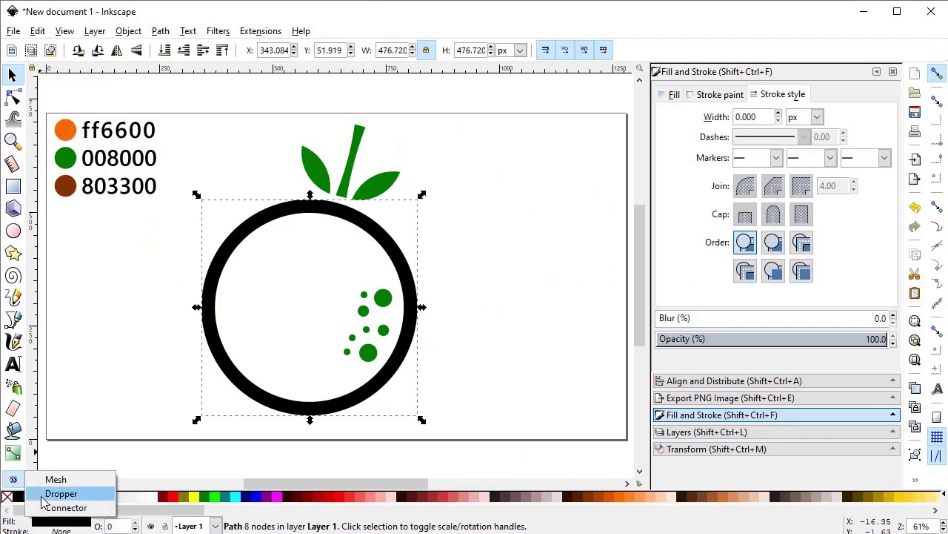
{"action": "left_click", "coordinate": [46, 491]}
{"action": "left_click", "coordinate": [66, 129]}
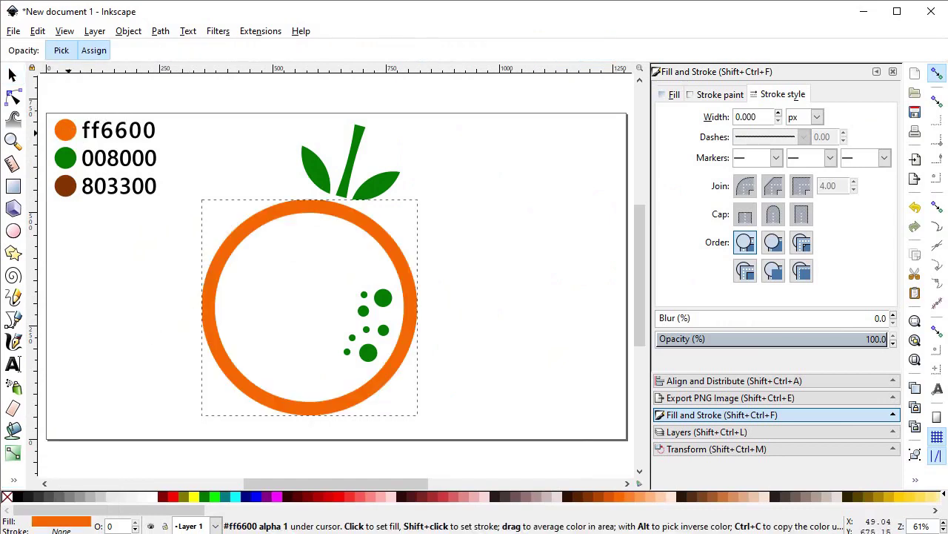
{"action": "left_click", "coordinate": [13, 76]}
- Recolour the eight dots orange ff6600 with the Dropper
{"action": "left_click_drag", "start_coordinate": [469, 251], "coordinate": [307, 432]}
{"action": "left_click", "coordinate": [11, 478]}
{"action": "left_click", "coordinate": [41, 494]}
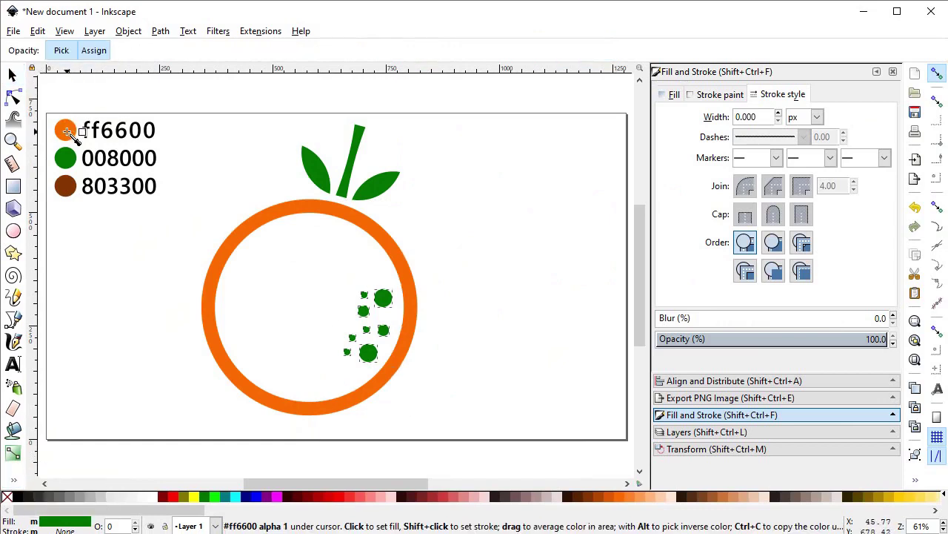
{"action": "left_click", "coordinate": [65, 129]}
{"action": "left_click", "coordinate": [13, 74]}
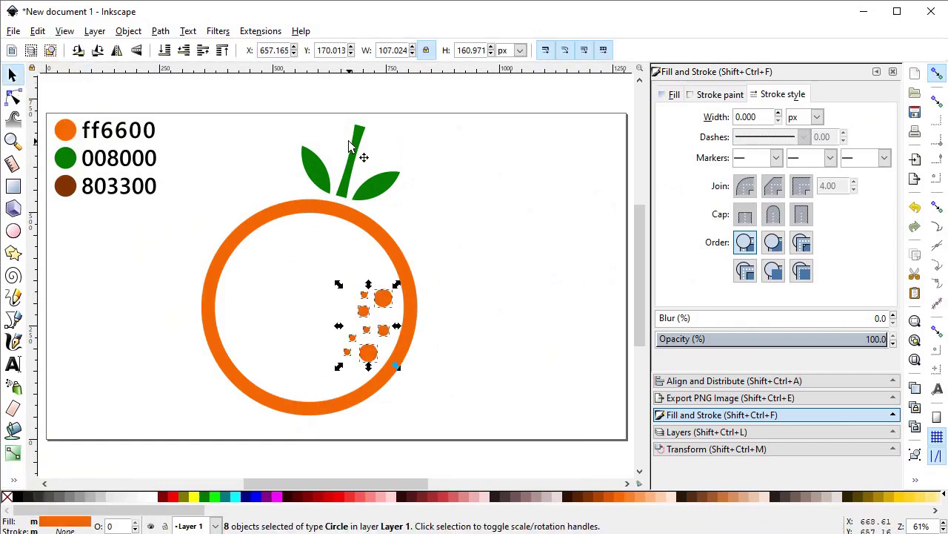
- Recolour the stem brown 803300 with the Dropper
{"action": "left_click", "coordinate": [383, 151]}
{"action": "left_click", "coordinate": [357, 145]}
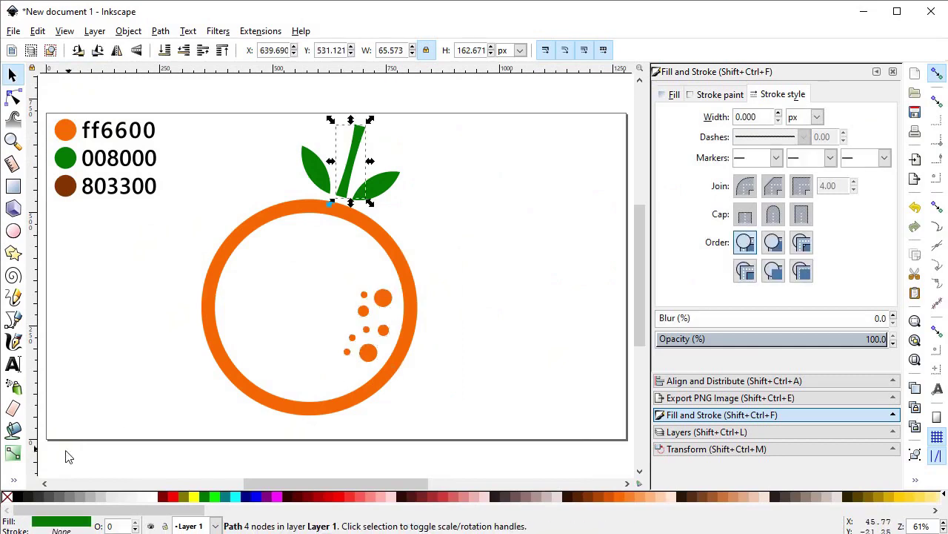
{"action": "left_click", "coordinate": [13, 478]}
{"action": "left_click", "coordinate": [52, 491]}
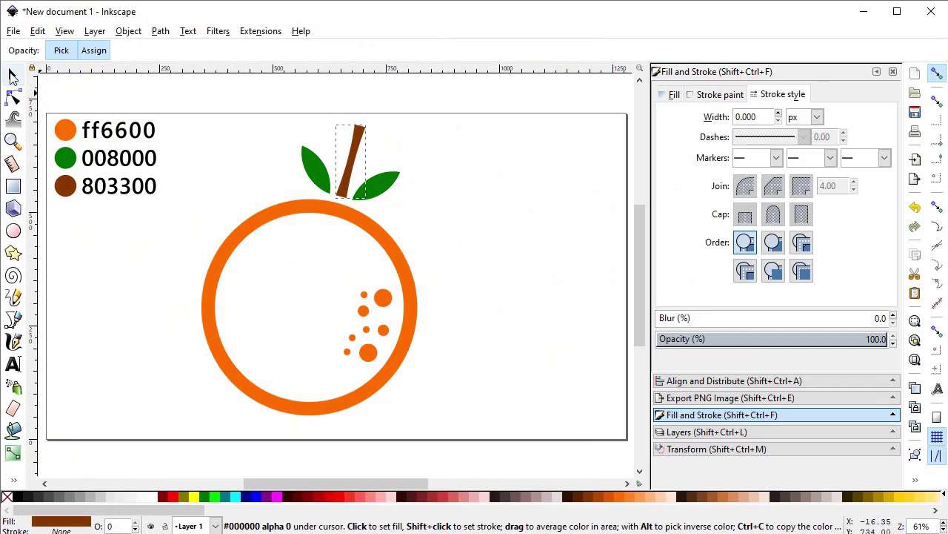
{"action": "left_click", "coordinate": [12, 74]}
- Delete the colour legend, leaving all twelve logo pieces selected
{"action": "left_click_drag", "start_coordinate": [162, 101], "coordinate": [46, 222]}
{"action": "key", "text": "Delete"}
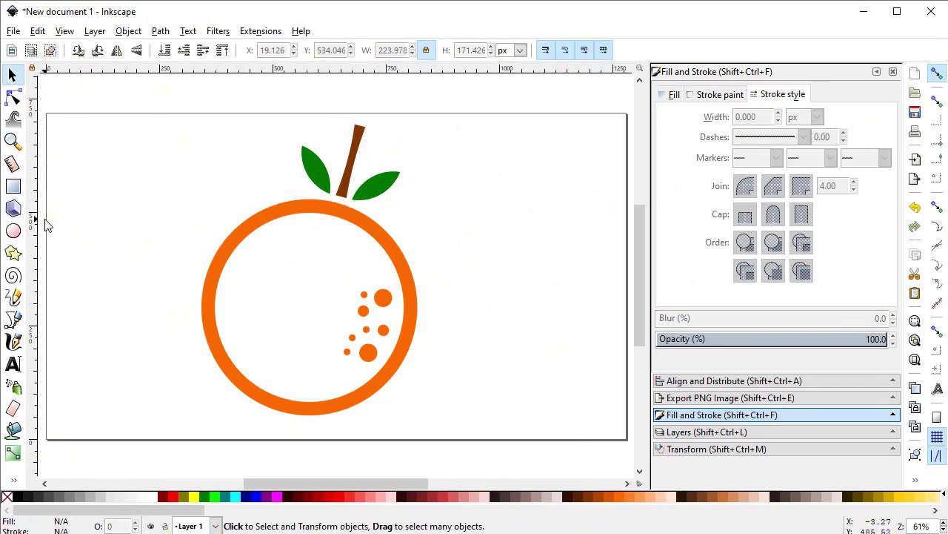
{"action": "left_click_drag", "start_coordinate": [481, 109], "coordinate": [162, 443]}
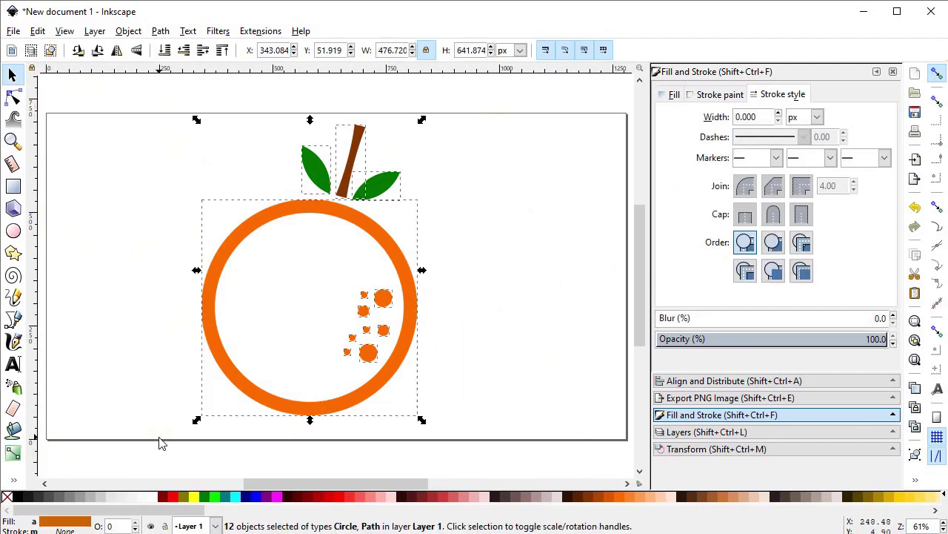